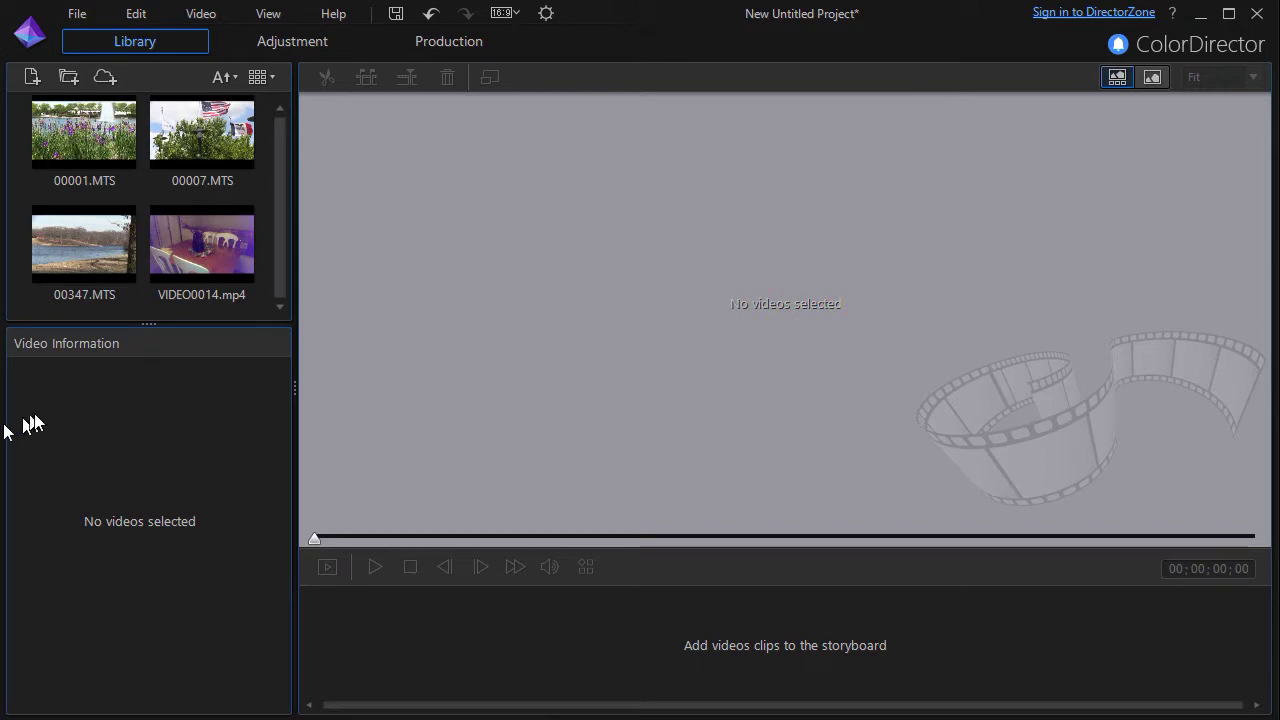
# Step: Preview the lake clip 00347.MTS, then drag it onto the storyboard
pyautogui.moveTo(92, 258)
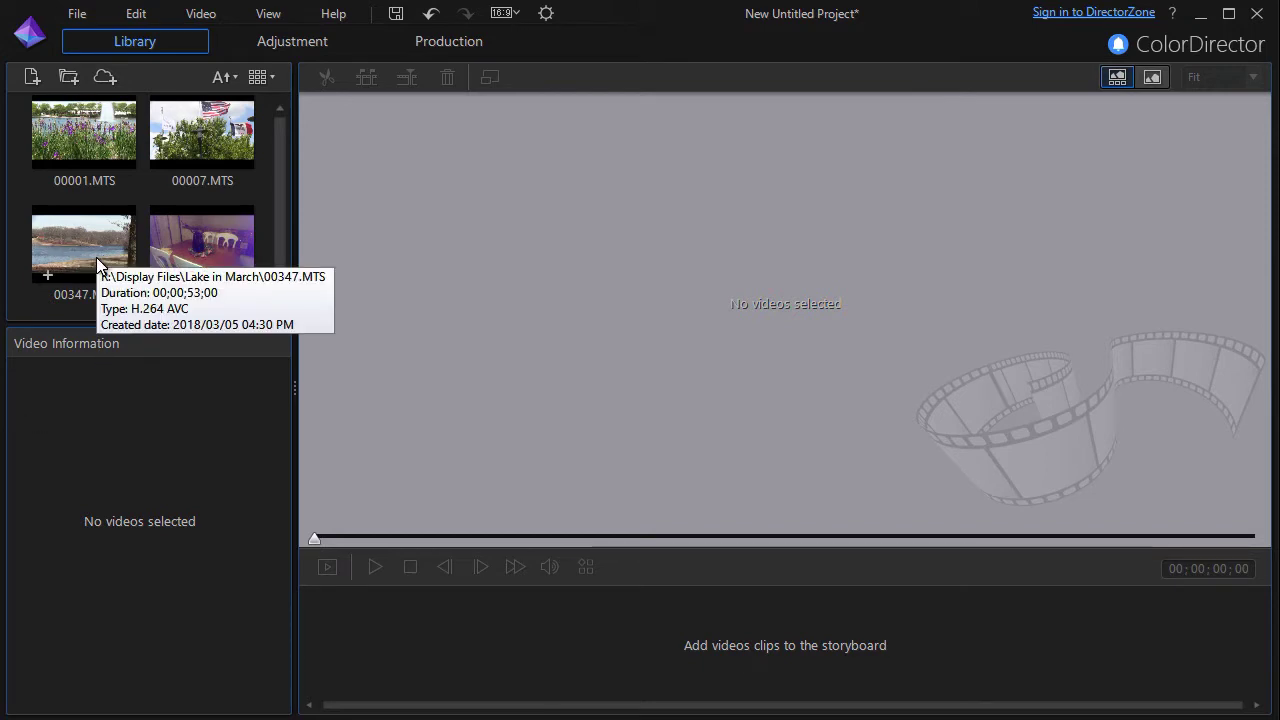
pyautogui.click(96, 257)
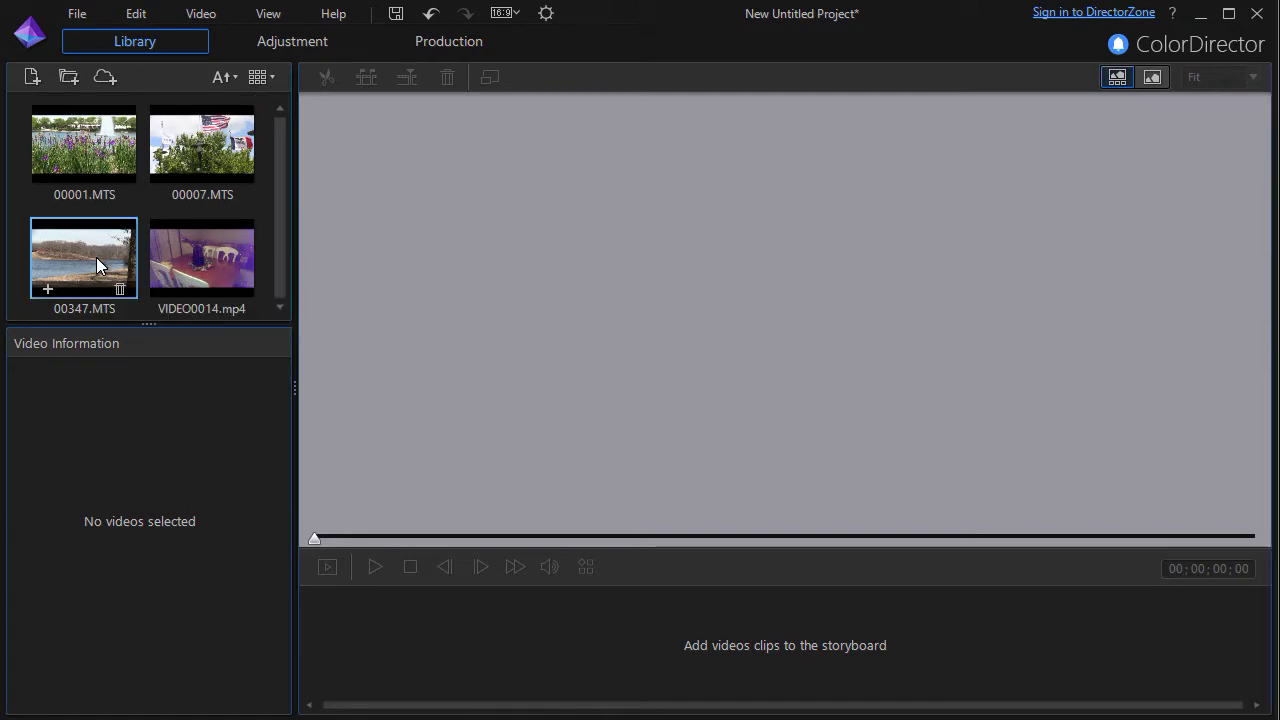
pyautogui.click(376, 567)
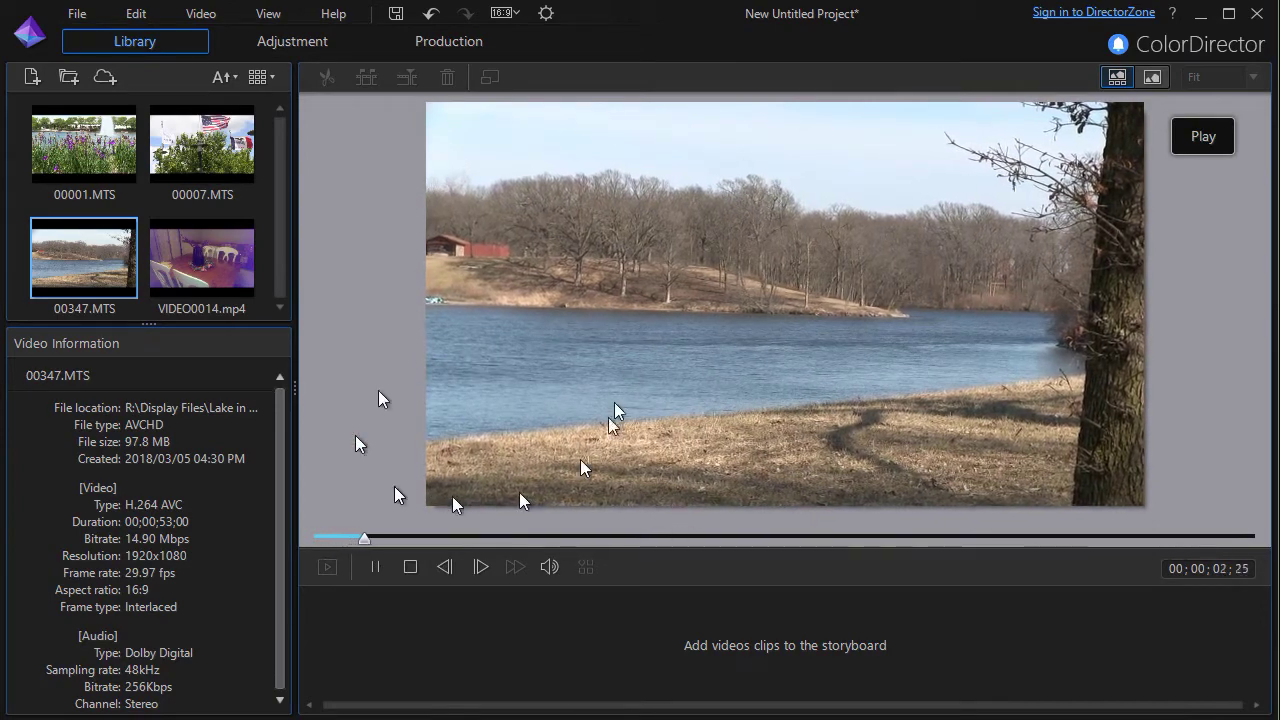
pyautogui.click(410, 567)
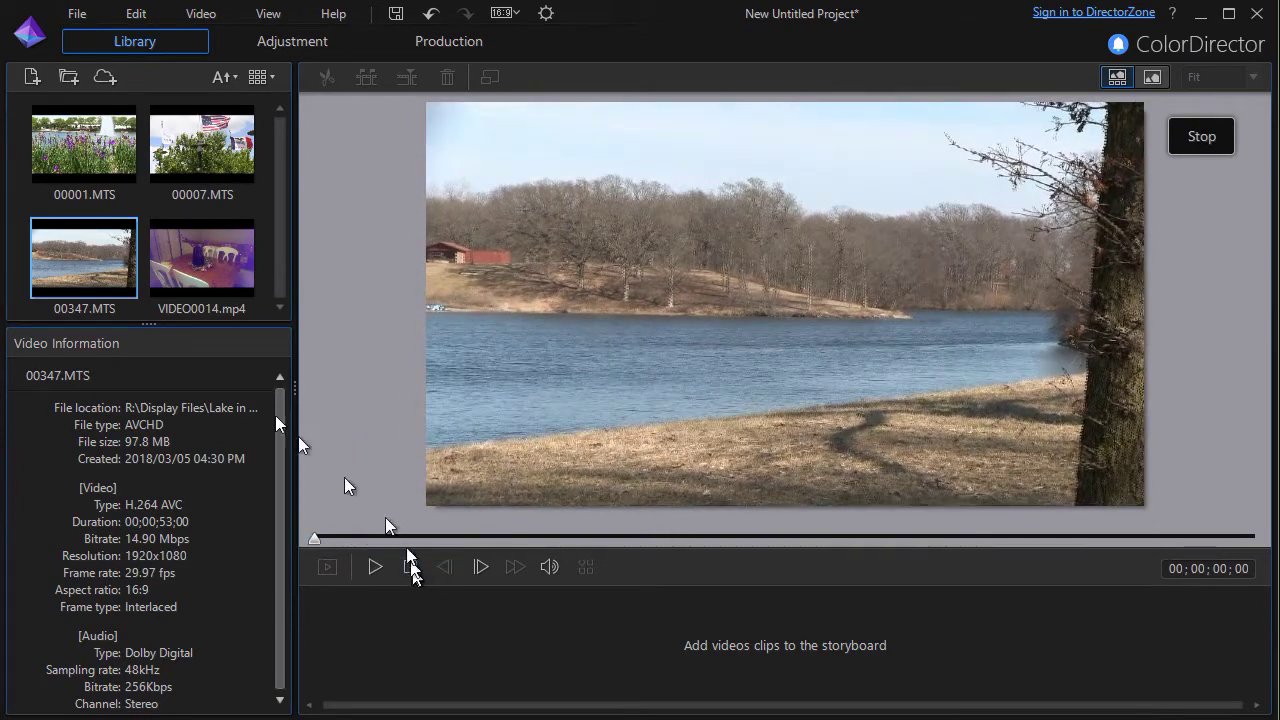
pyautogui.moveTo(76, 252); pyautogui.dragTo(360, 650)
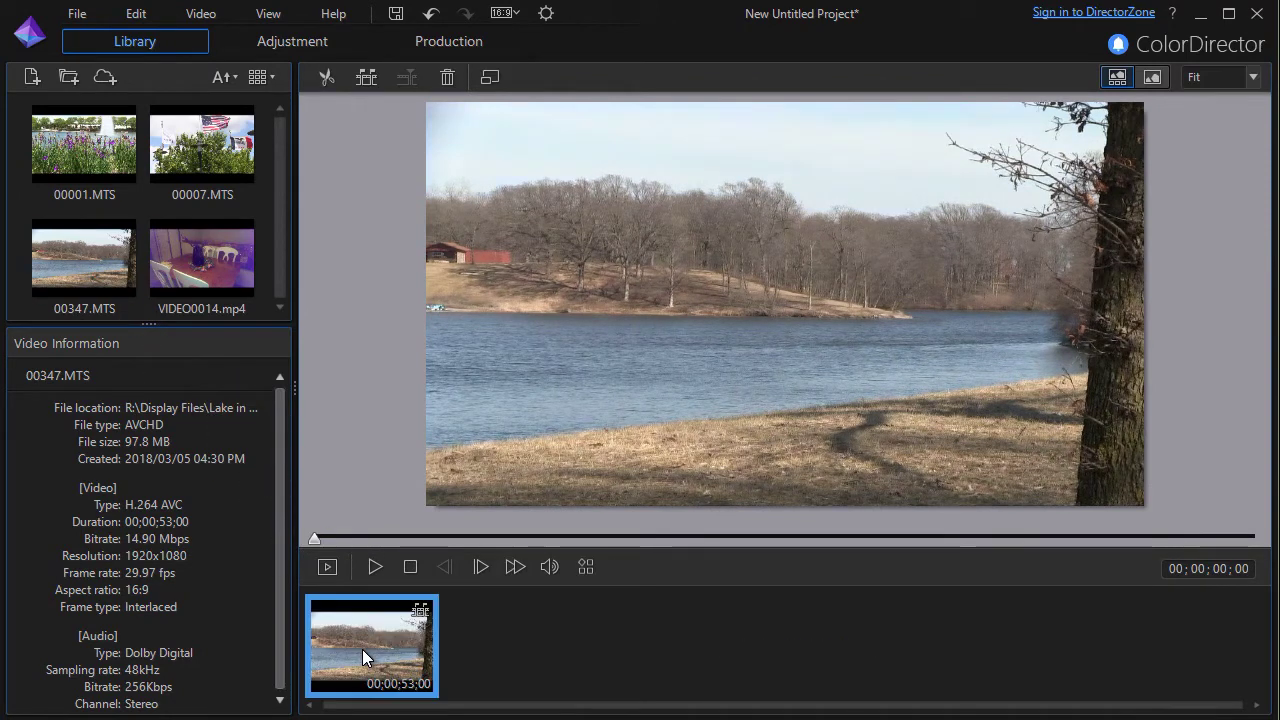
# Step: Switch to the preview-only layout so the lake clip fills the panel without the storyboard
pyautogui.click(1153, 80)
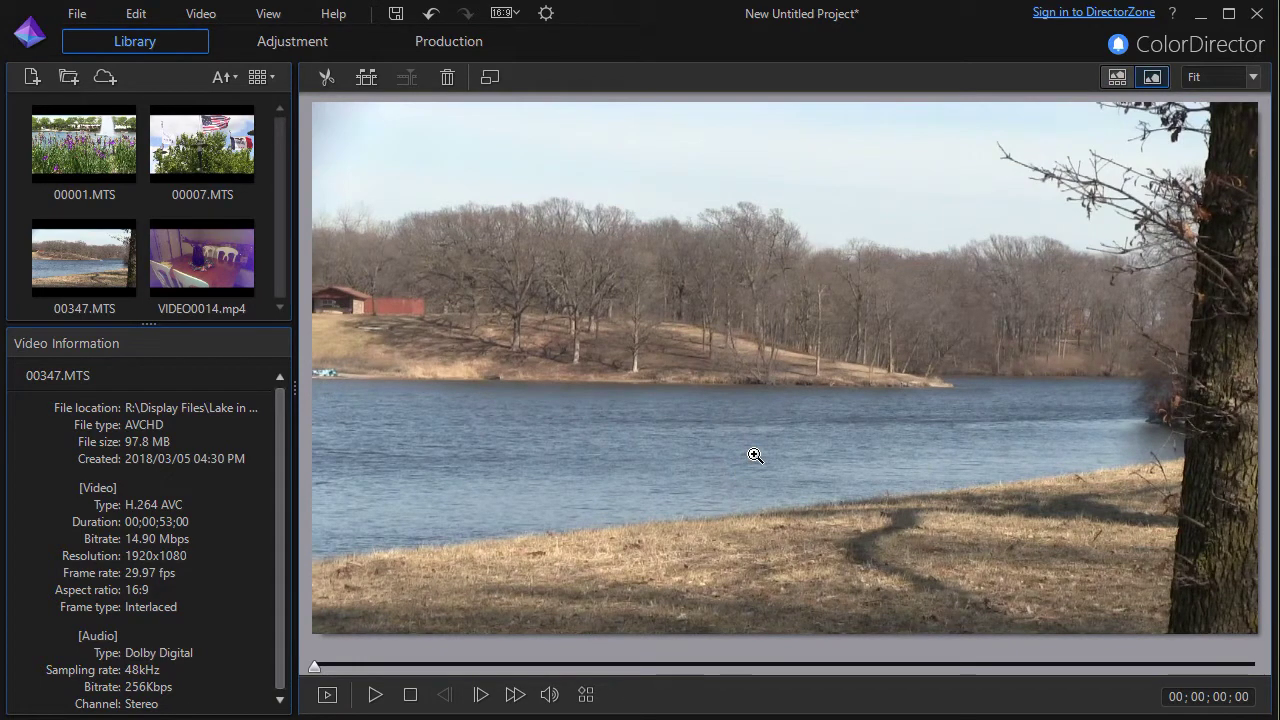
pyautogui.click(1117, 79)
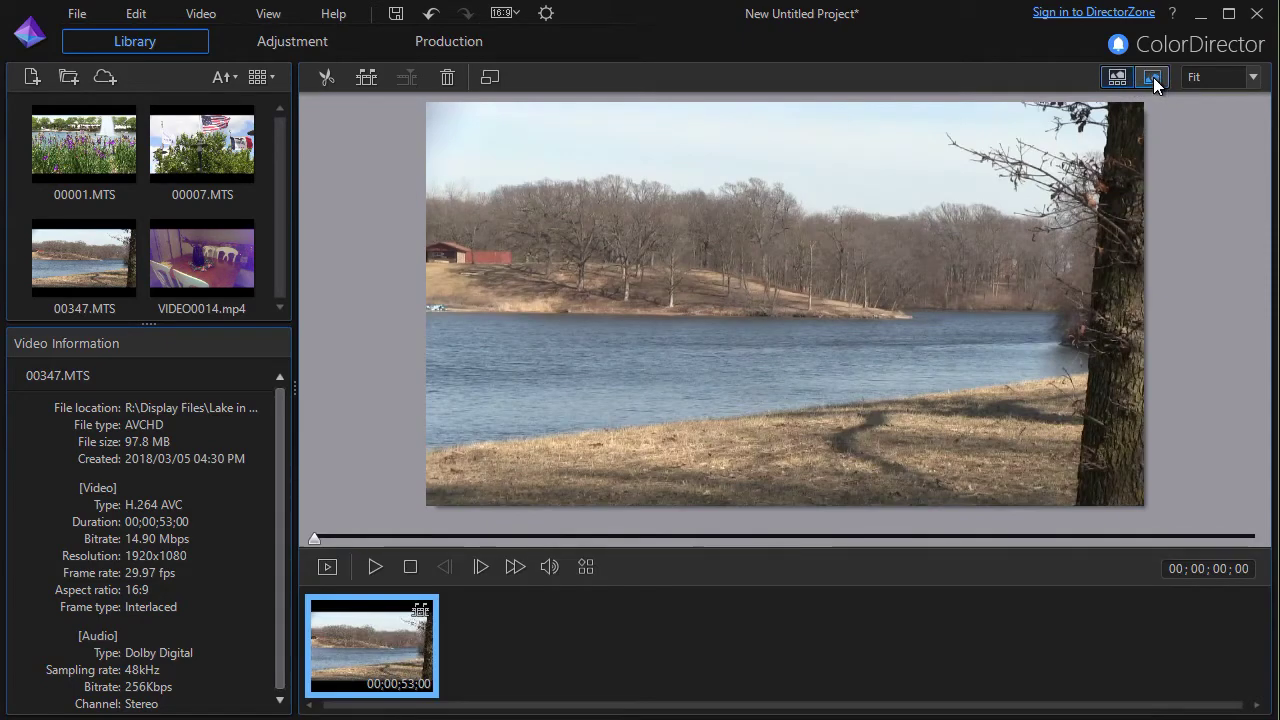
pyautogui.click(1153, 79)
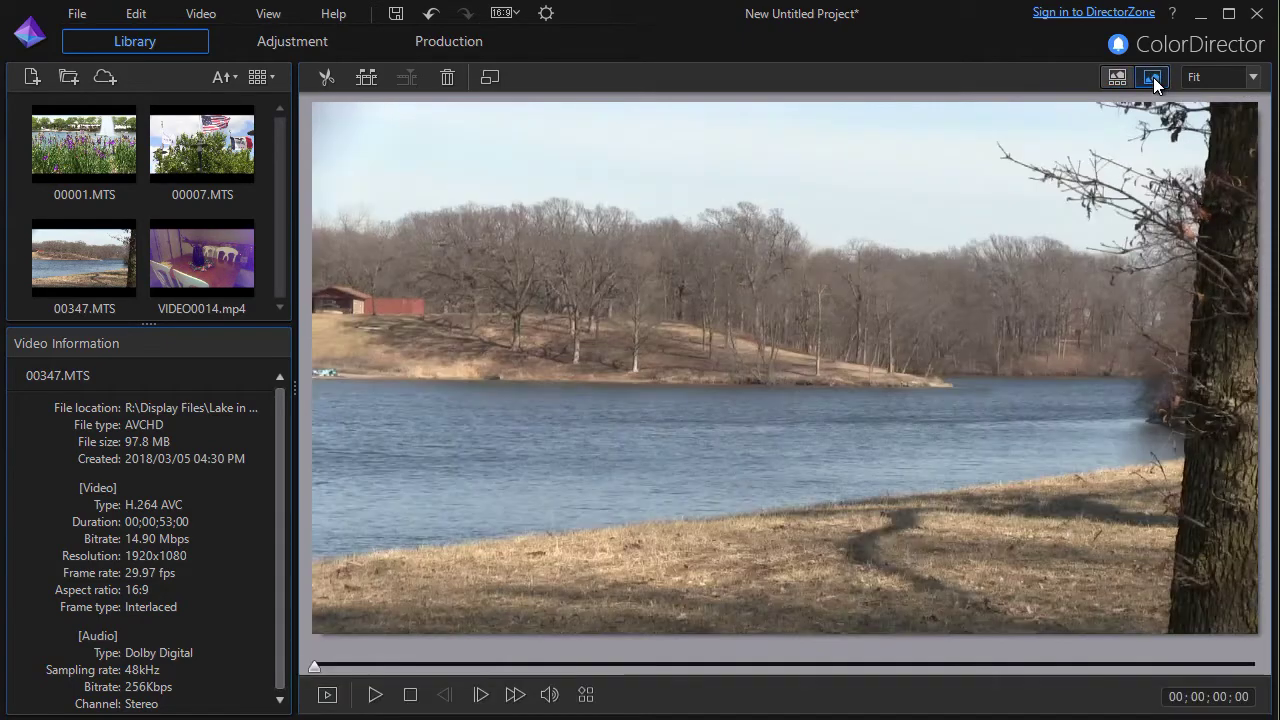
# Step: Open the Adjustment module, briefly expanding and collapsing the Downloaded Presets group
pyautogui.click(328, 45)
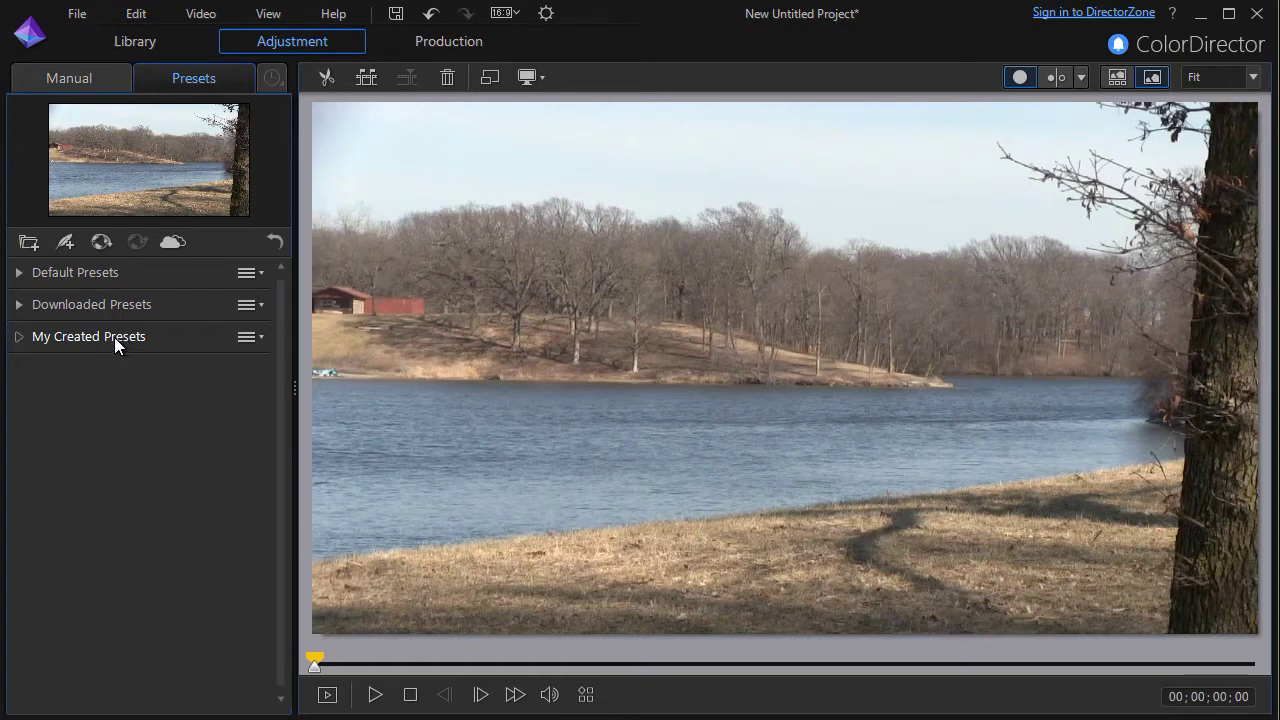
pyautogui.click(19, 305)
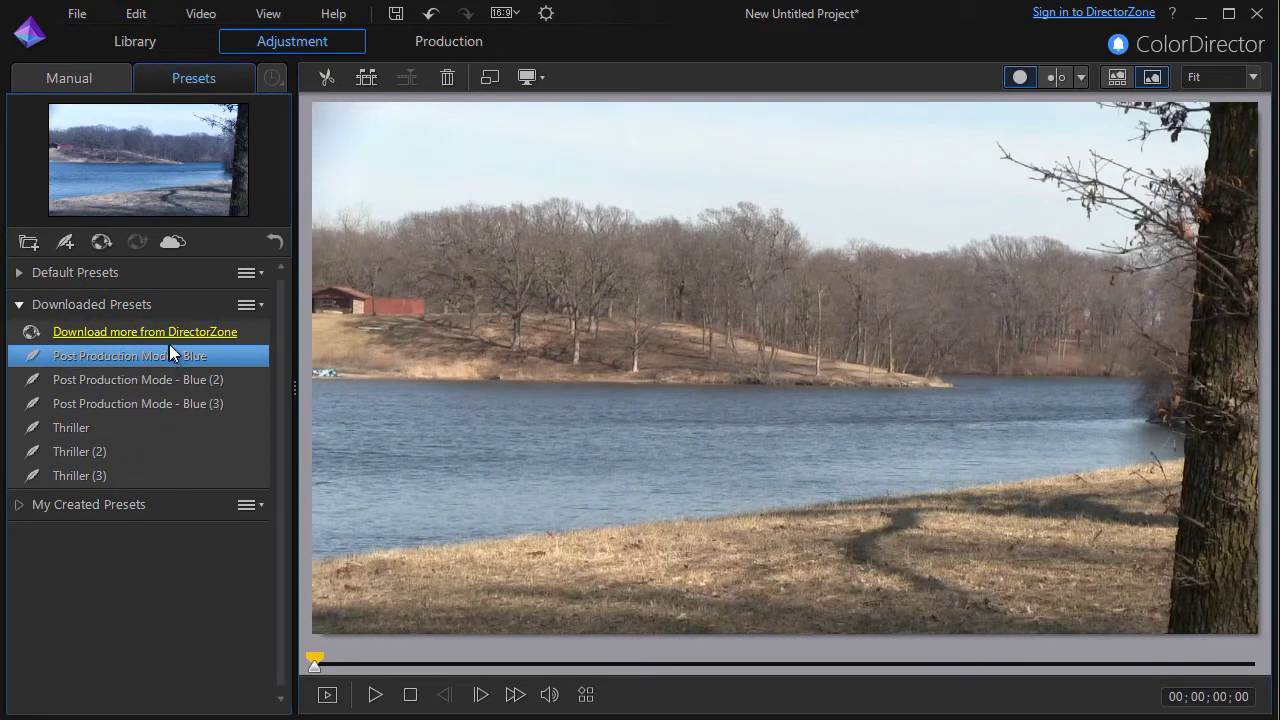
pyautogui.click(19, 305)
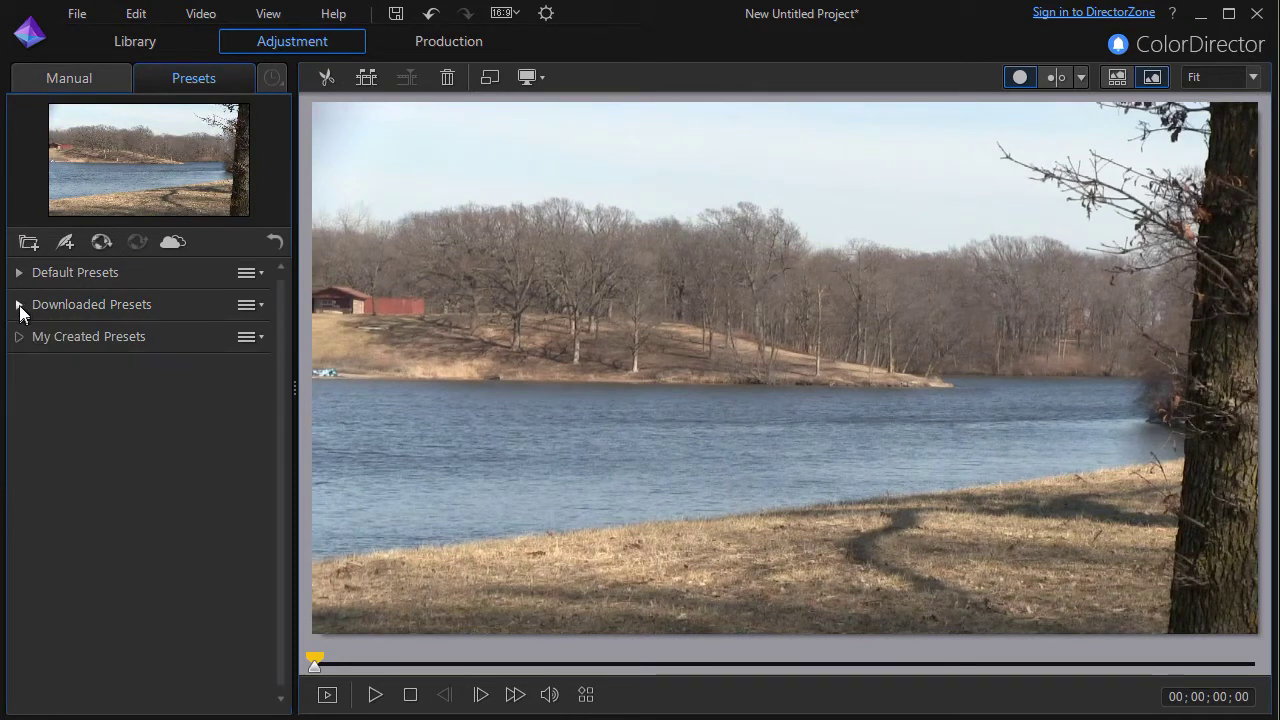
# Step: Expand Default Presets and apply 60s Home Movie to the lake clip
pyautogui.click(19, 273)
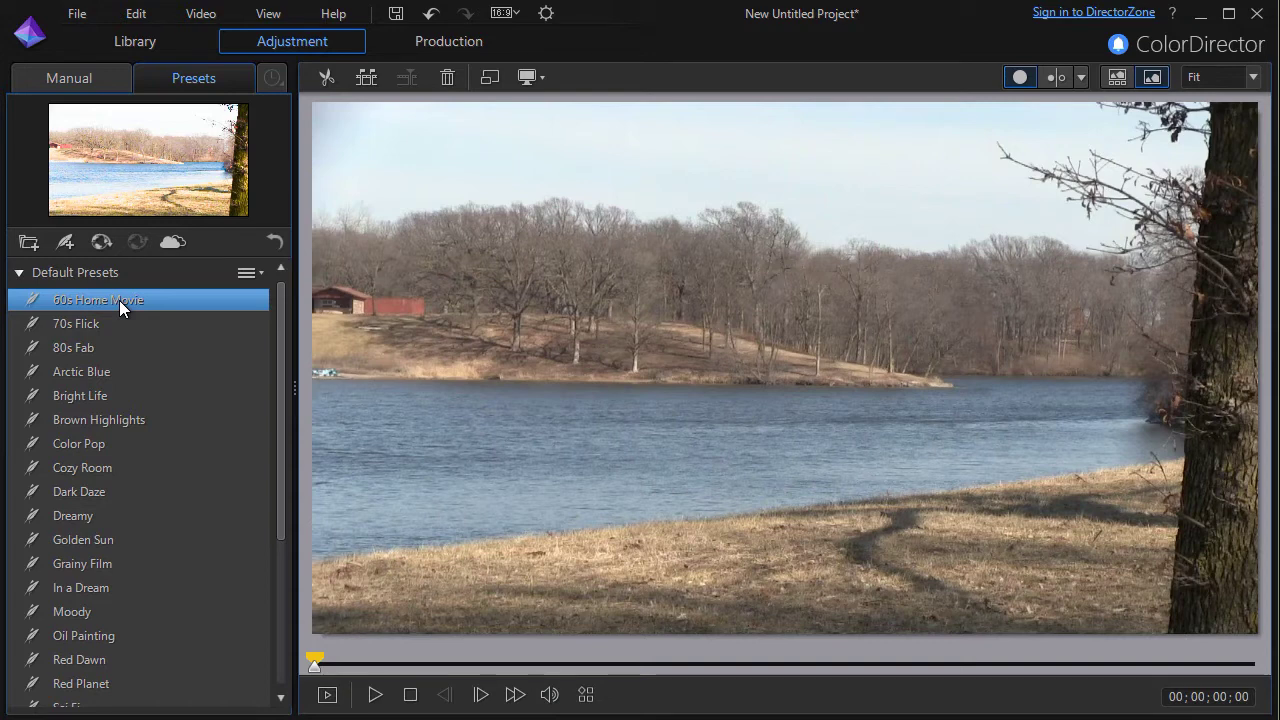
pyautogui.click(92, 323)
pyautogui.click(95, 300)
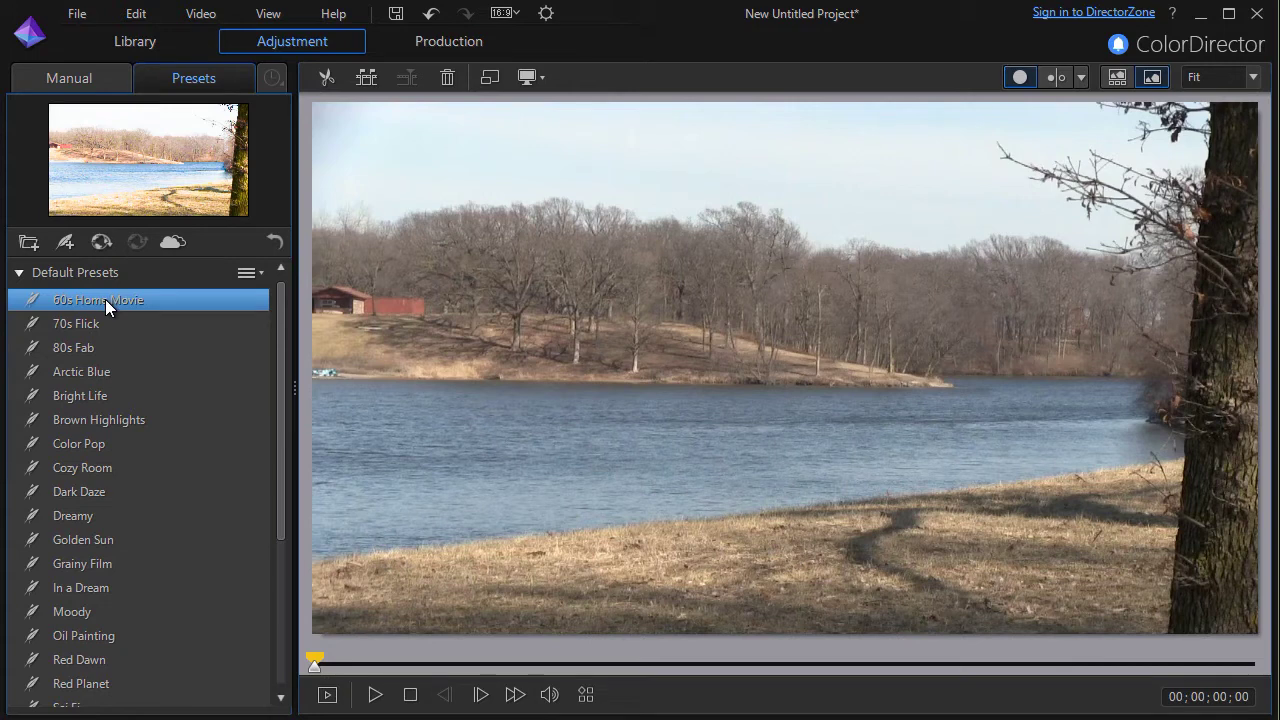
pyautogui.moveTo(105, 299)
pyautogui.mouseDown()
pyautogui.moveTo(78, 443)
pyautogui.moveTo(106, 323)
pyautogui.moveTo(124, 301)
pyautogui.mouseUp()
pyautogui.click(146, 303)
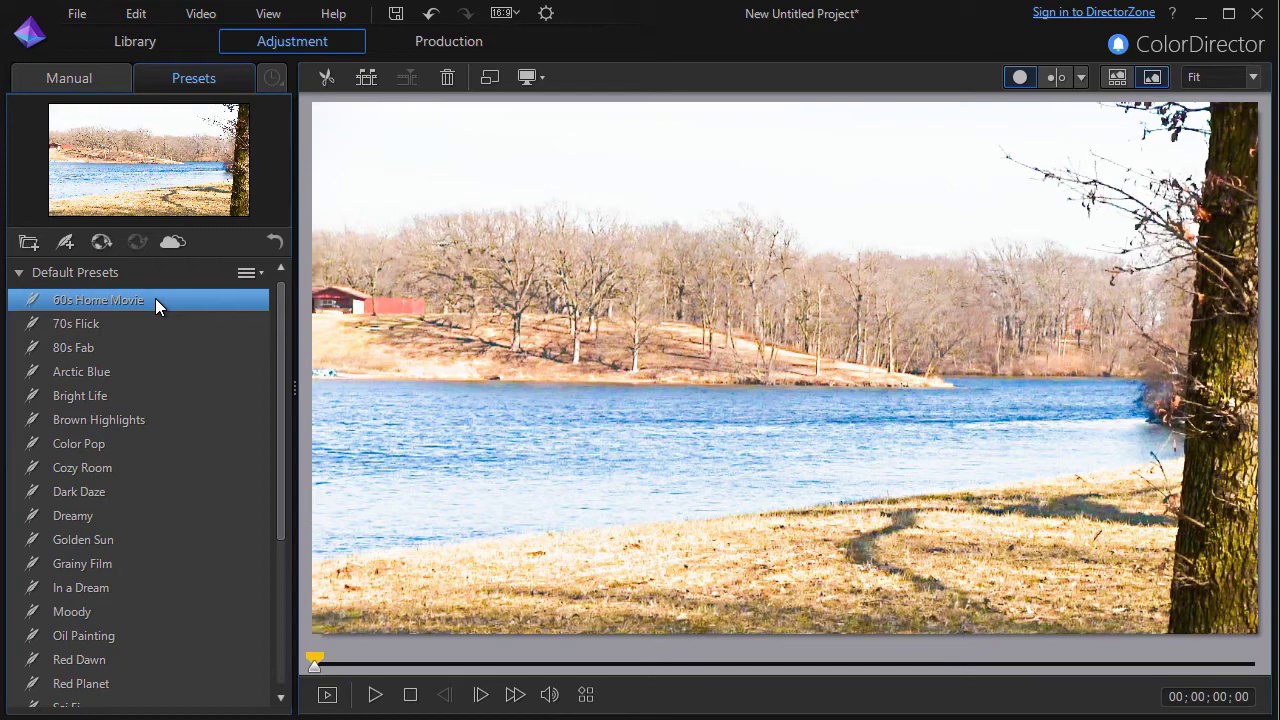
# Step: Try the 70s Flick, 80s Fab, Arctic Blue, Bright Life and Brown Highlights presets
pyautogui.click(129, 329)
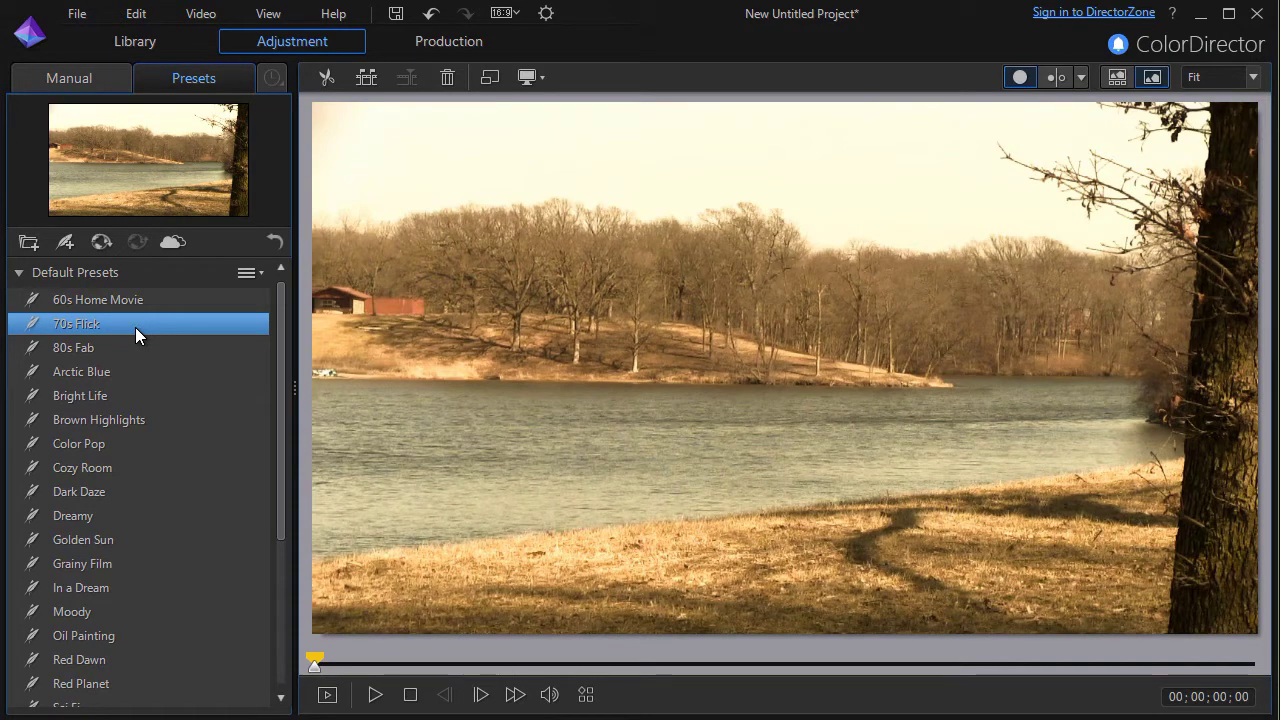
pyautogui.click(125, 347)
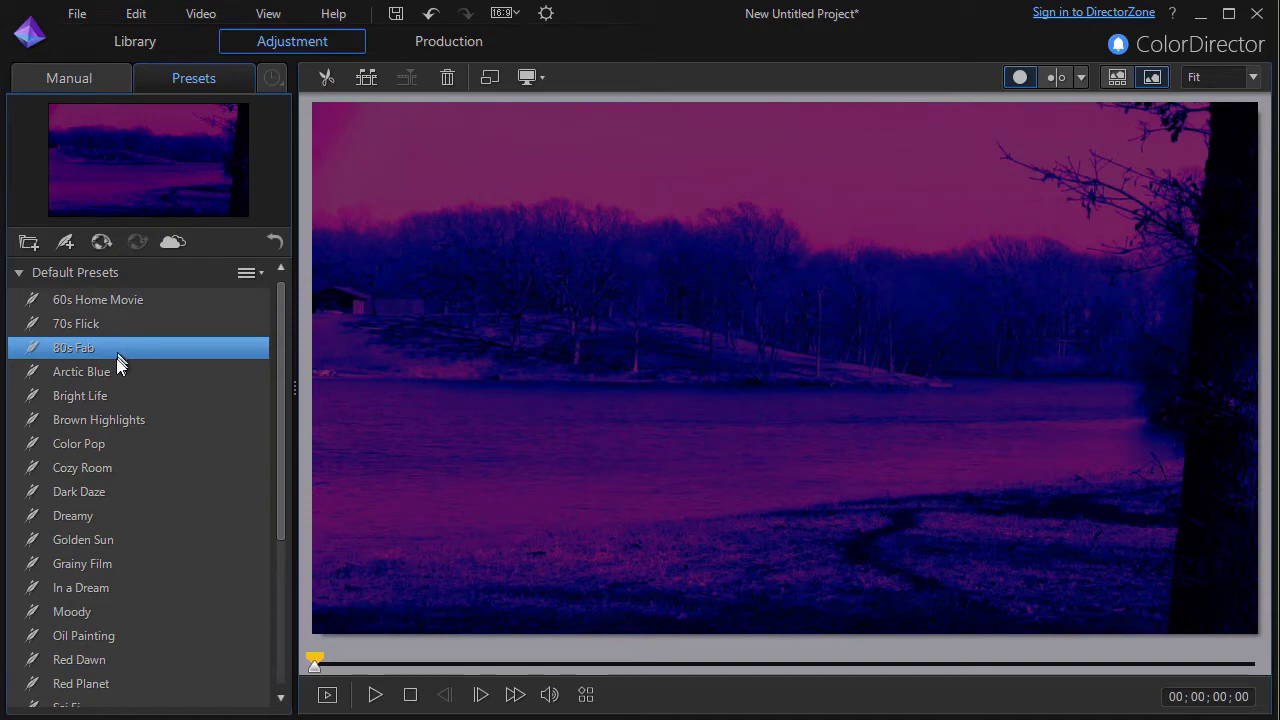
pyautogui.click(116, 371)
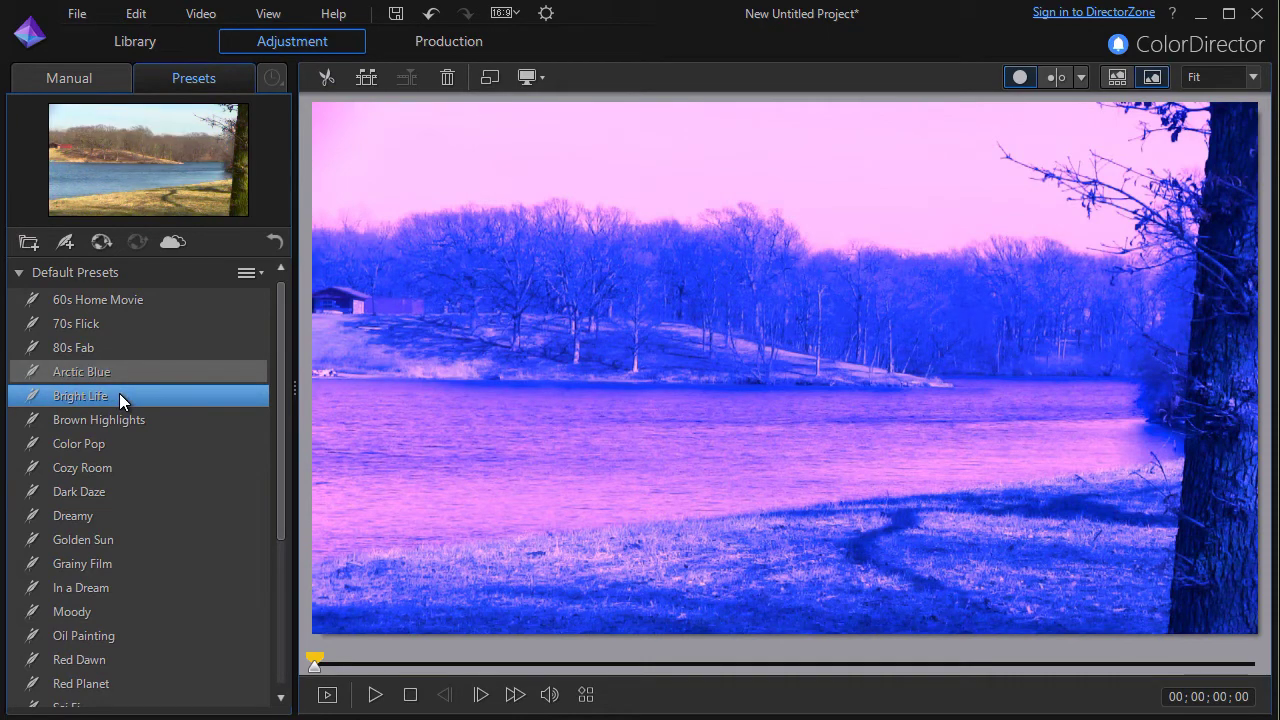
pyautogui.click(117, 394)
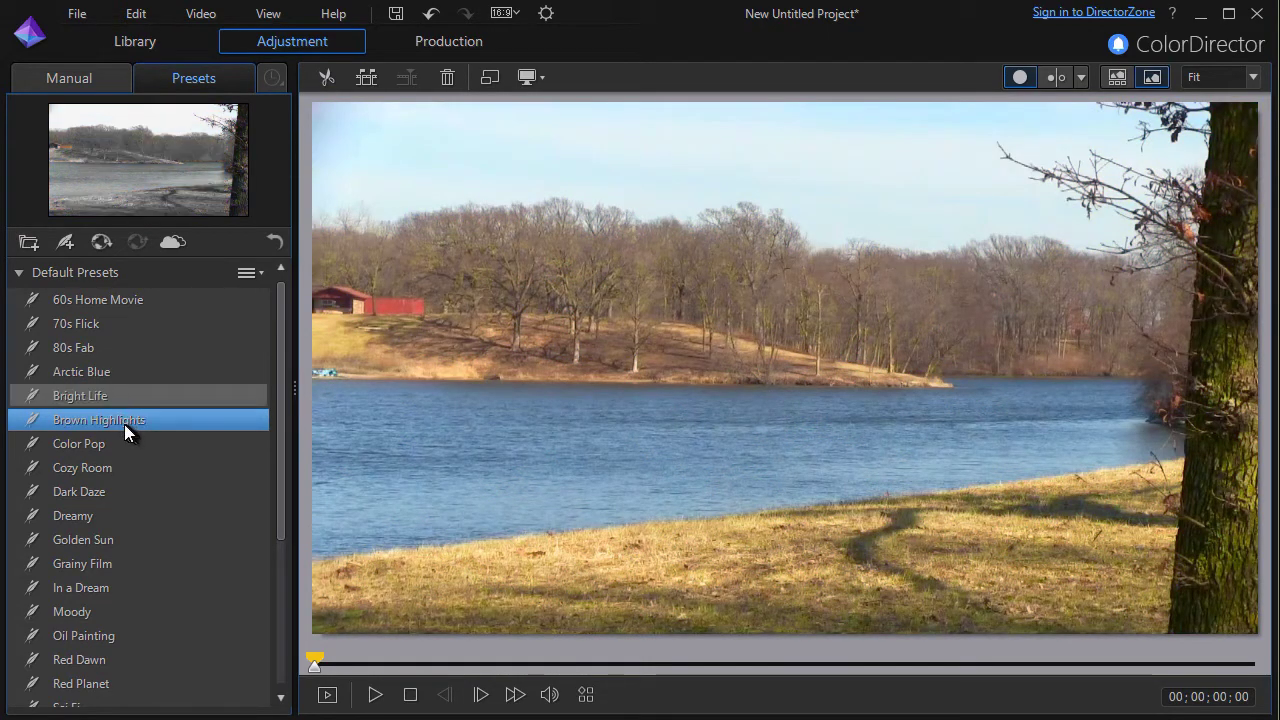
pyautogui.click(124, 421)
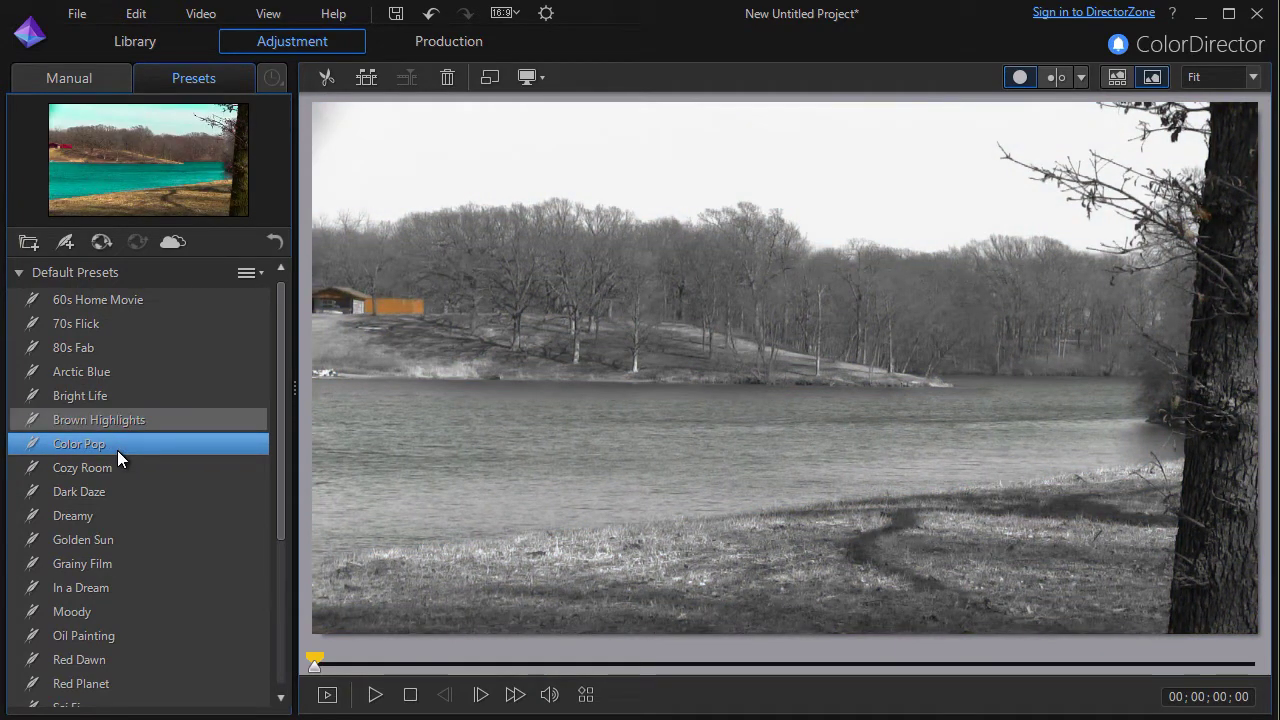
# Step: Try Color Pop, Cozy Room, Dark Daze and Dreamy, ending on Golden Sun
pyautogui.click(117, 448)
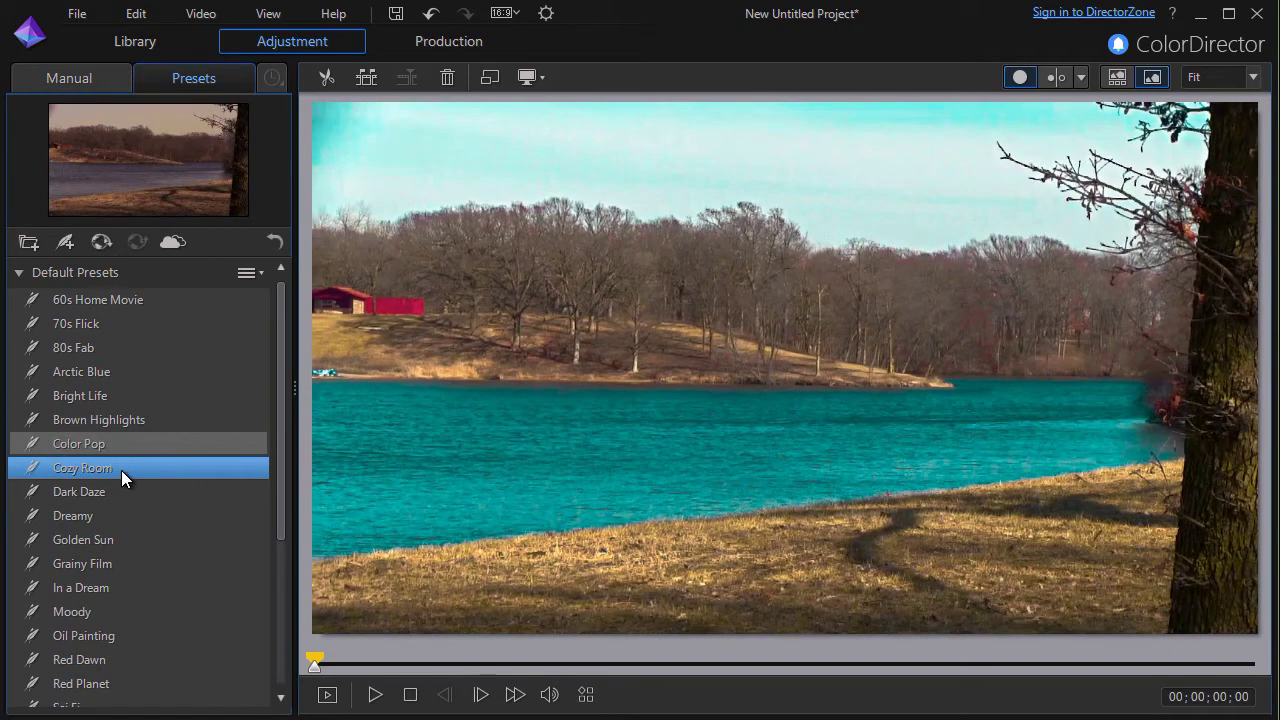
pyautogui.click(120, 469)
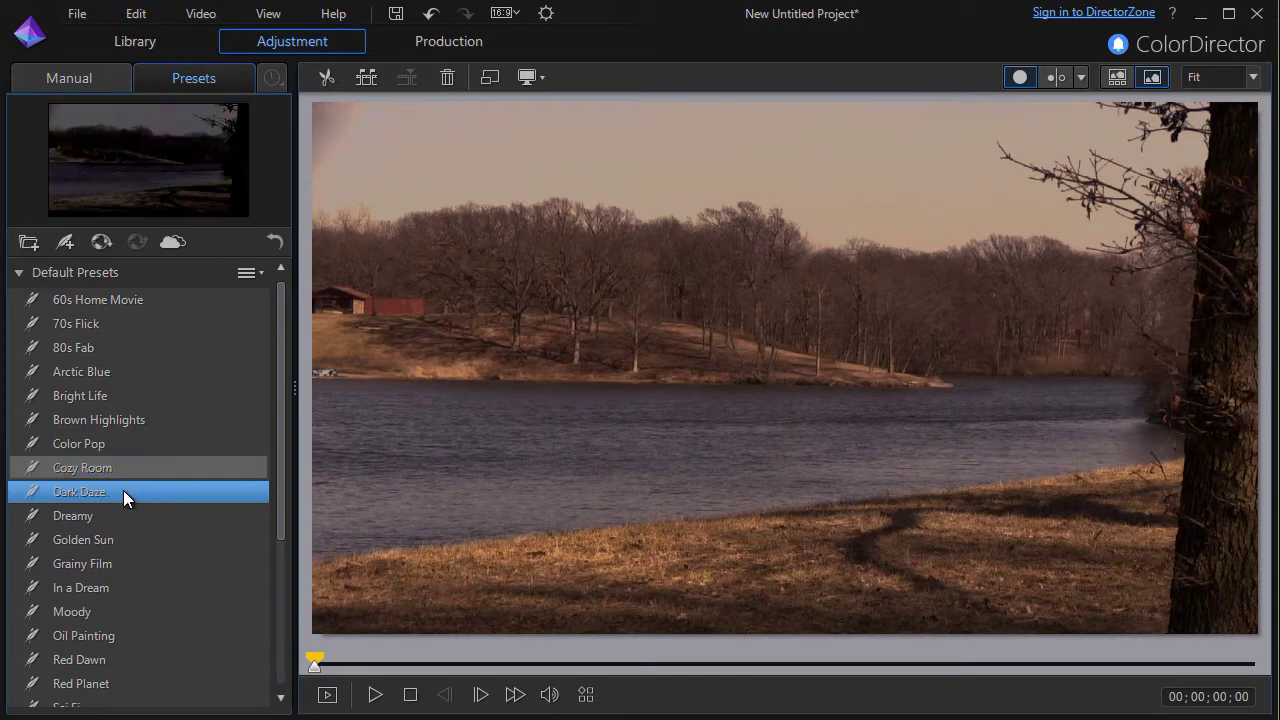
pyautogui.click(123, 495)
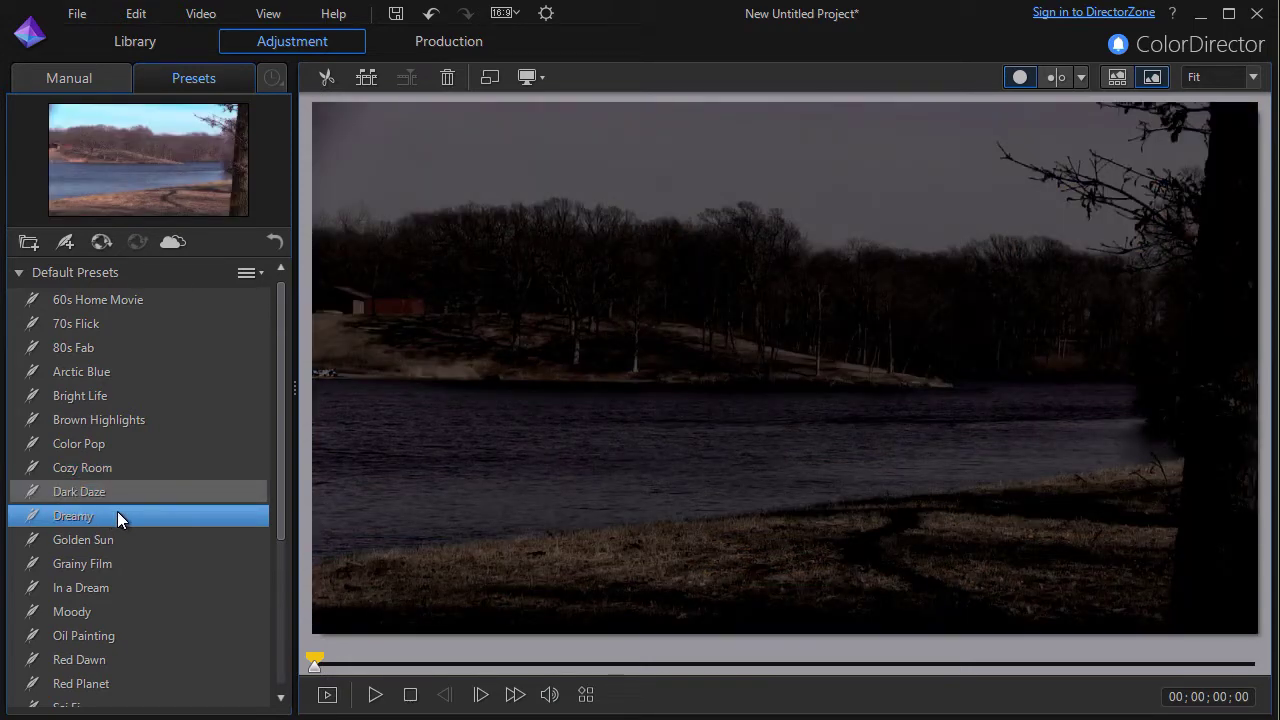
pyautogui.click(117, 515)
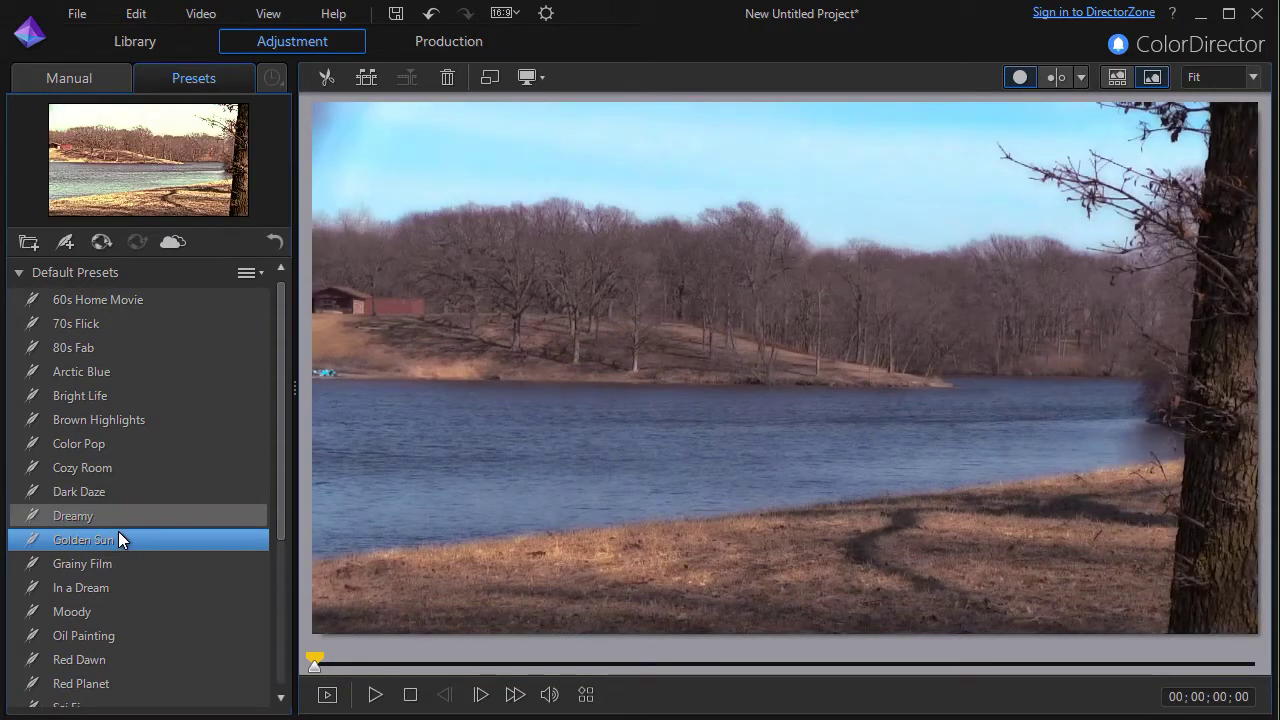
pyautogui.click(120, 532)
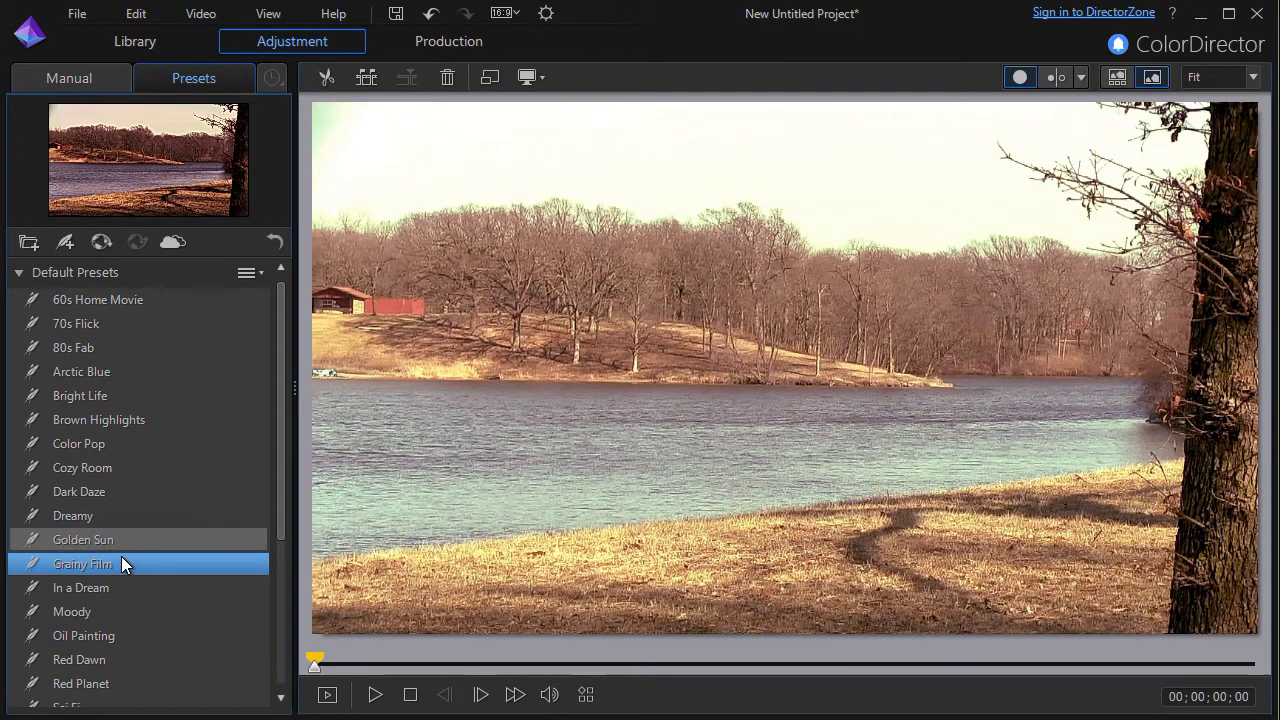
# Step: Try the Grainy Film, In a Dream, Moody, Oil Painting, Red Dawn, Red Planet and Sci Fi presets
pyautogui.click(121, 557)
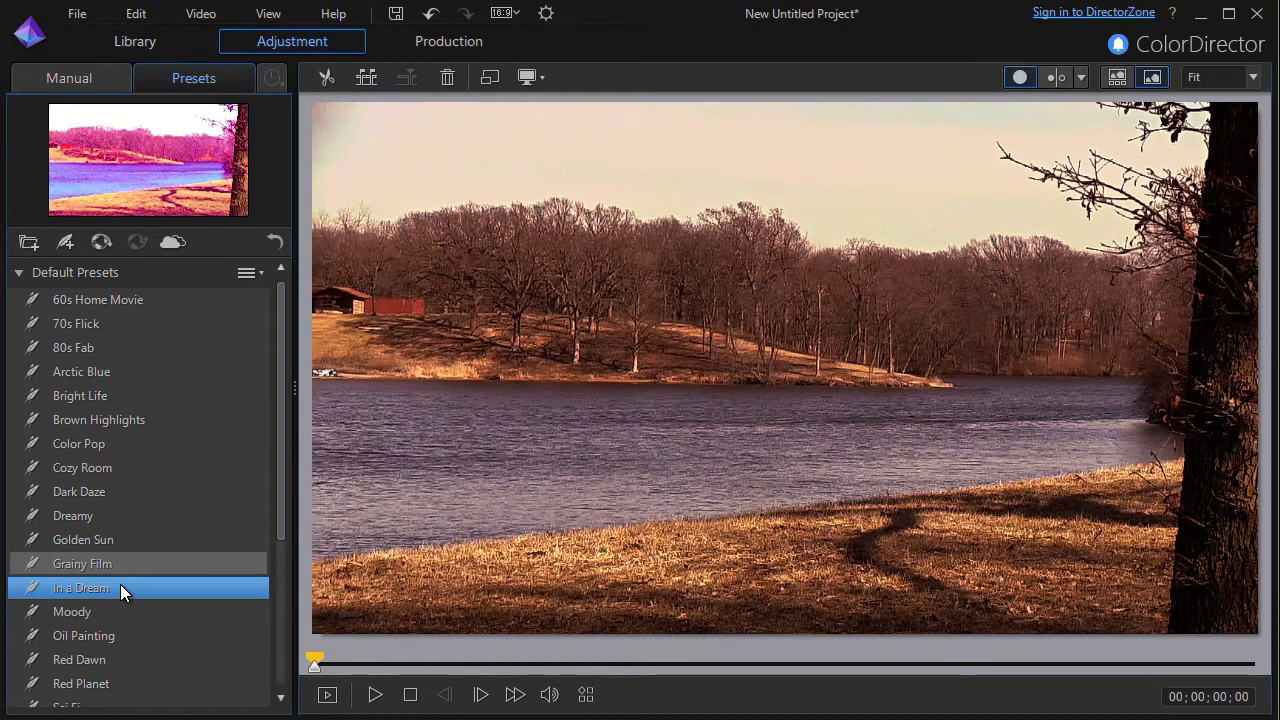
pyautogui.click(120, 587)
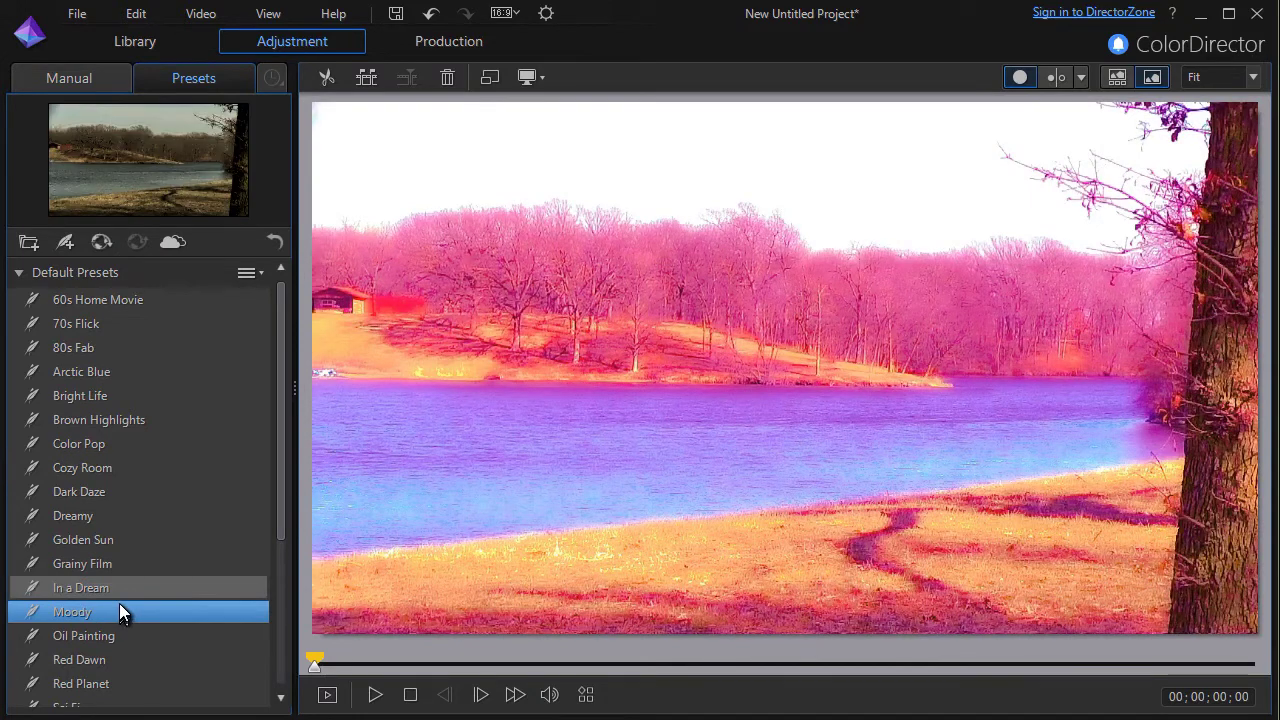
pyautogui.click(119, 603)
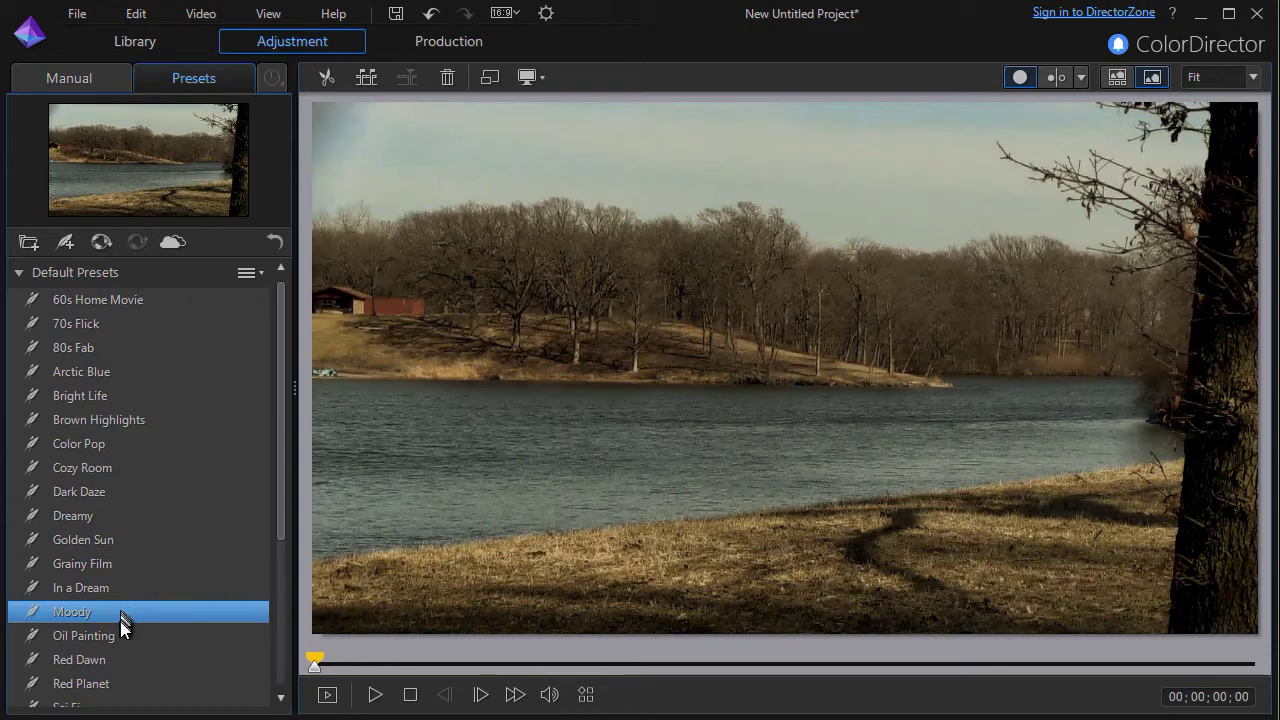
pyautogui.click(120, 630)
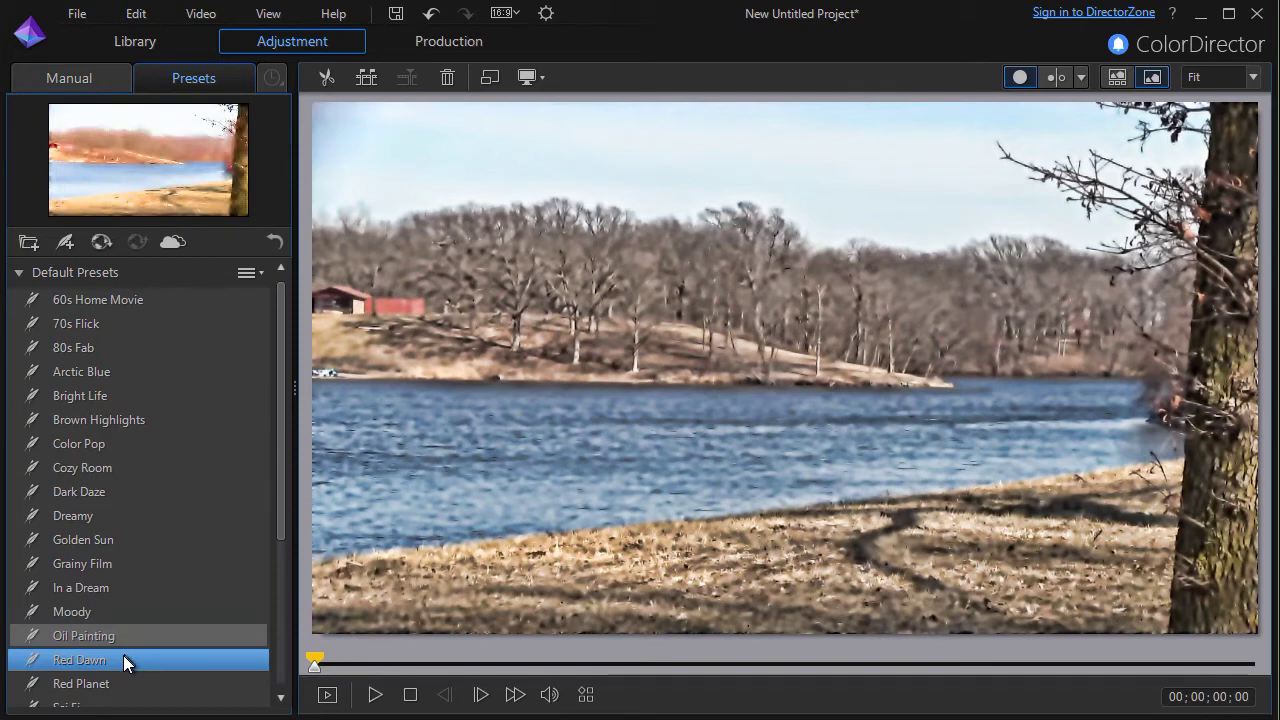
pyautogui.click(123, 655)
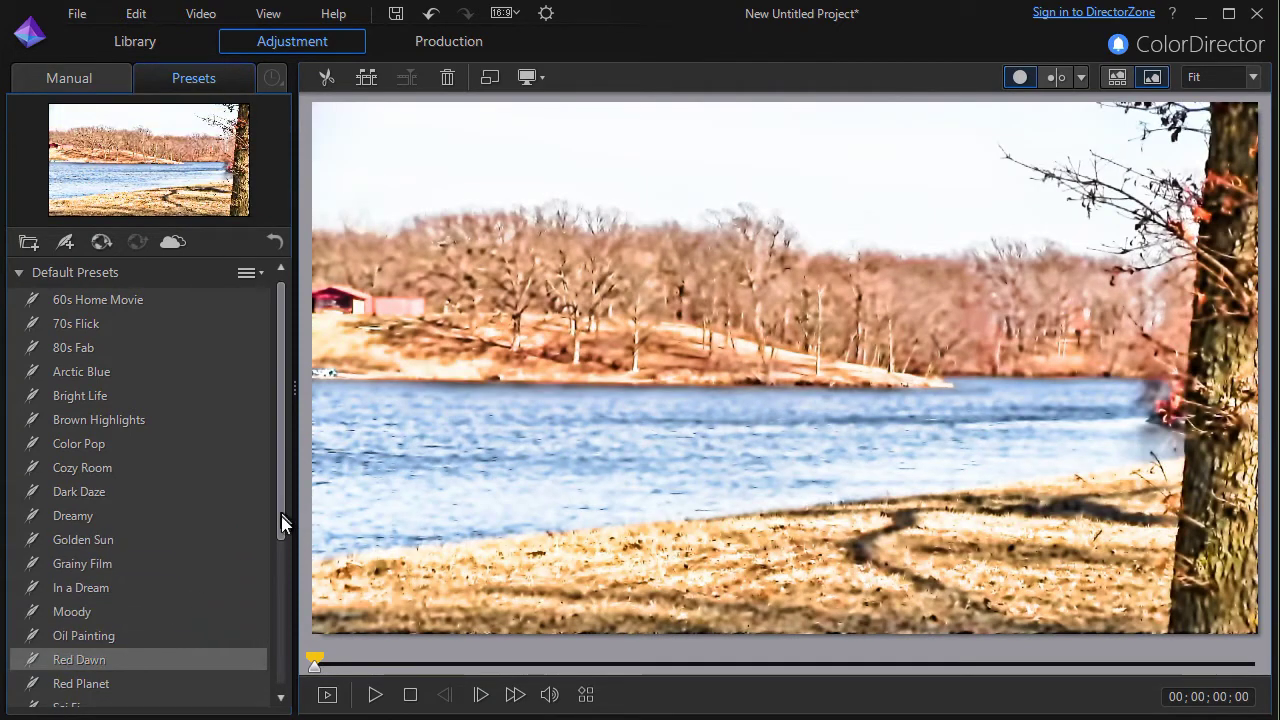
pyautogui.moveTo(281, 520); pyautogui.dragTo(268, 617)
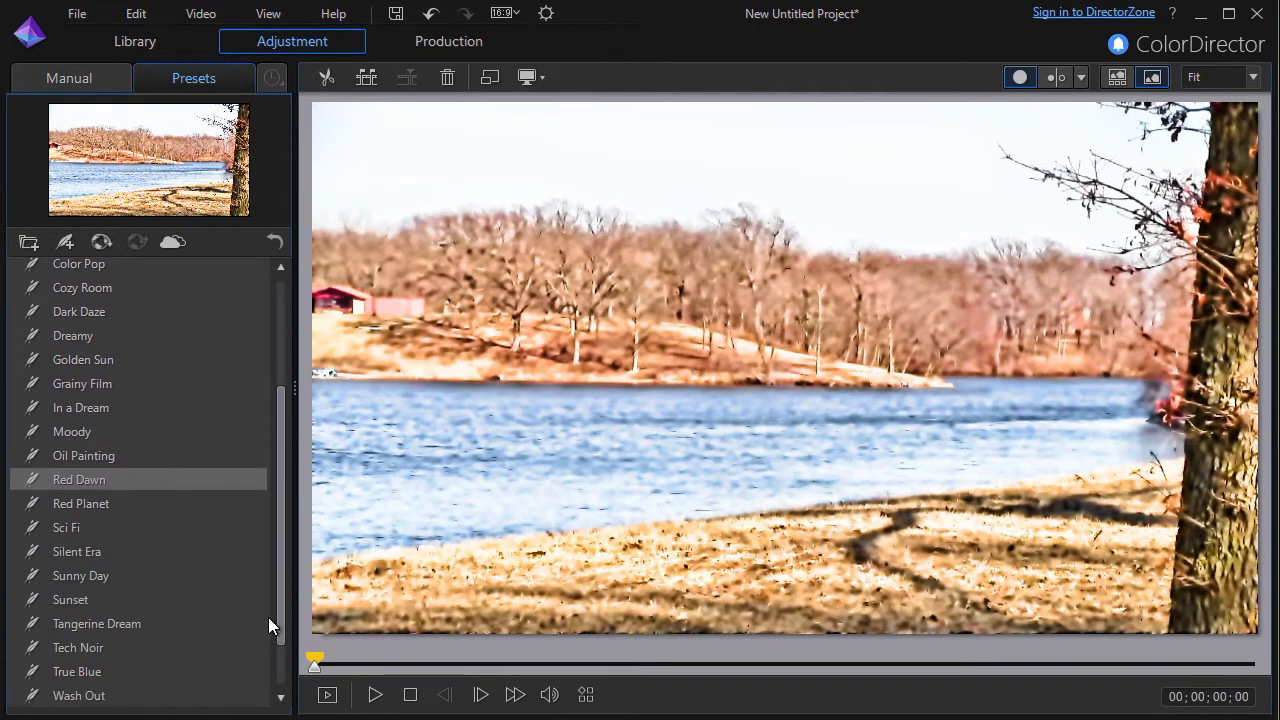
pyautogui.click(102, 511)
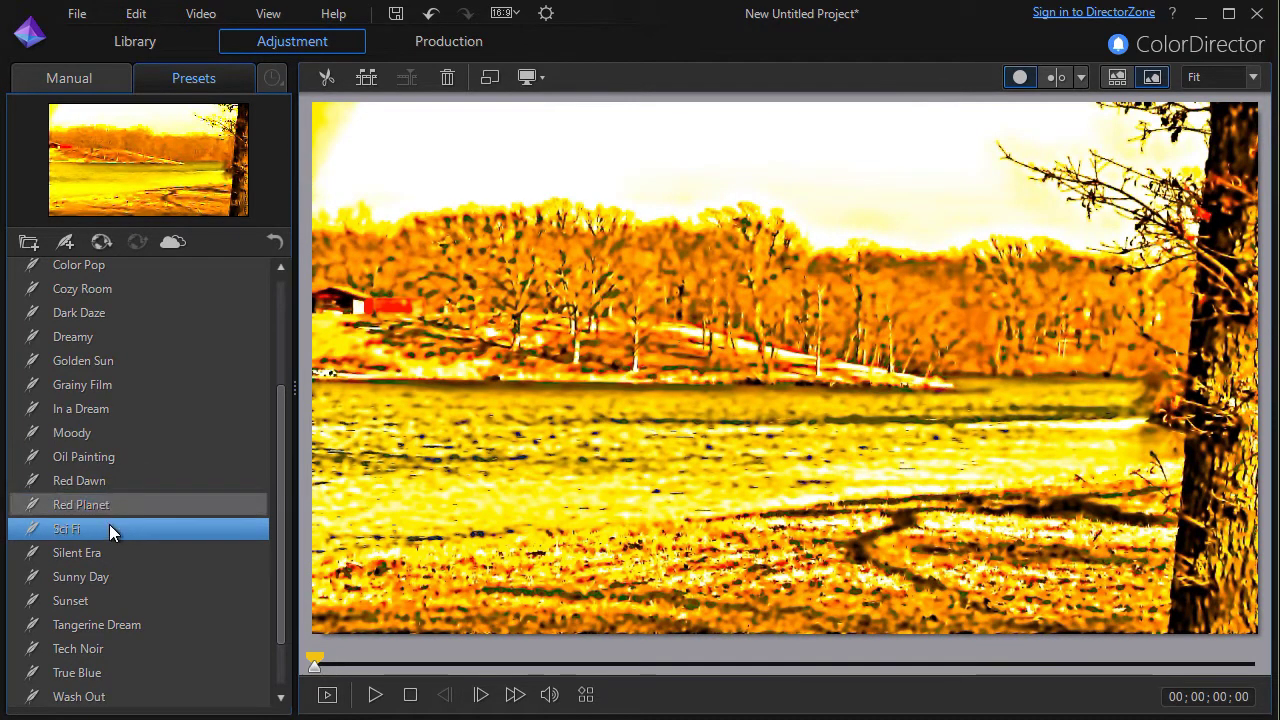
pyautogui.click(111, 522)
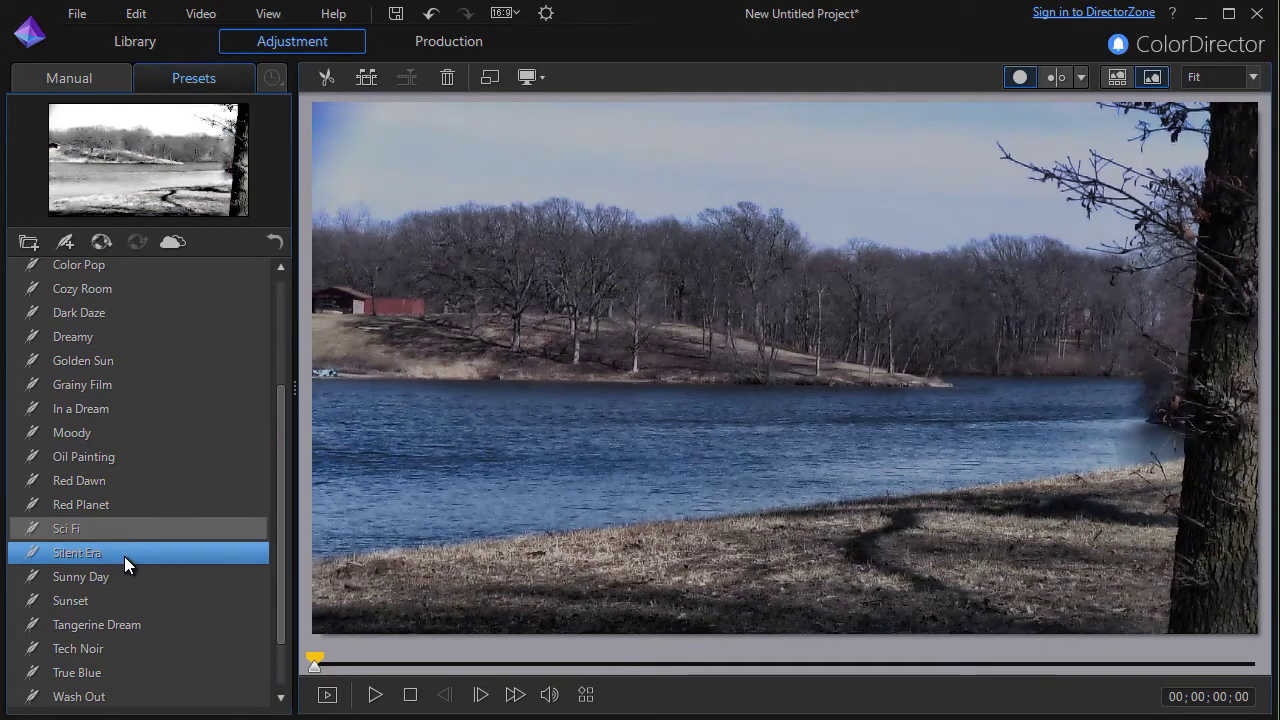
# Step: Try Silent Era, Sunny Day, Sunset, Tangerine Dream, Tech Noir, True Blue, ending on Wash Out
pyautogui.click(123, 554)
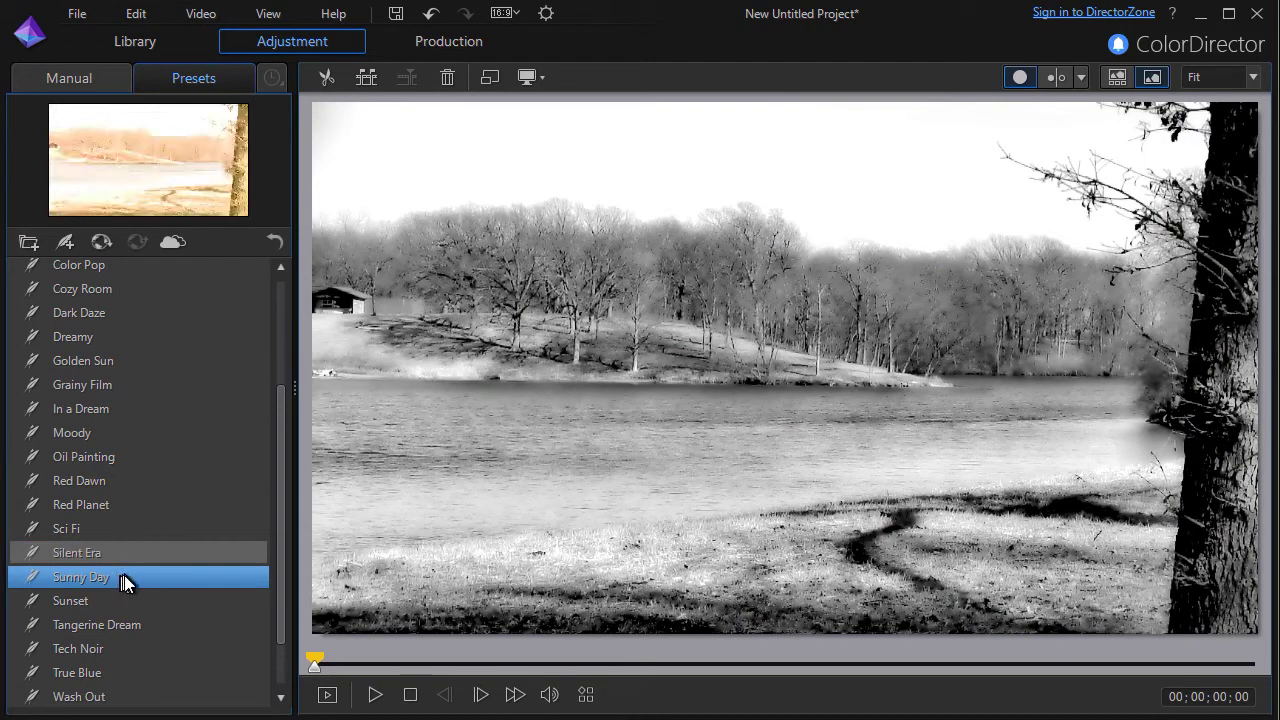
pyautogui.click(124, 577)
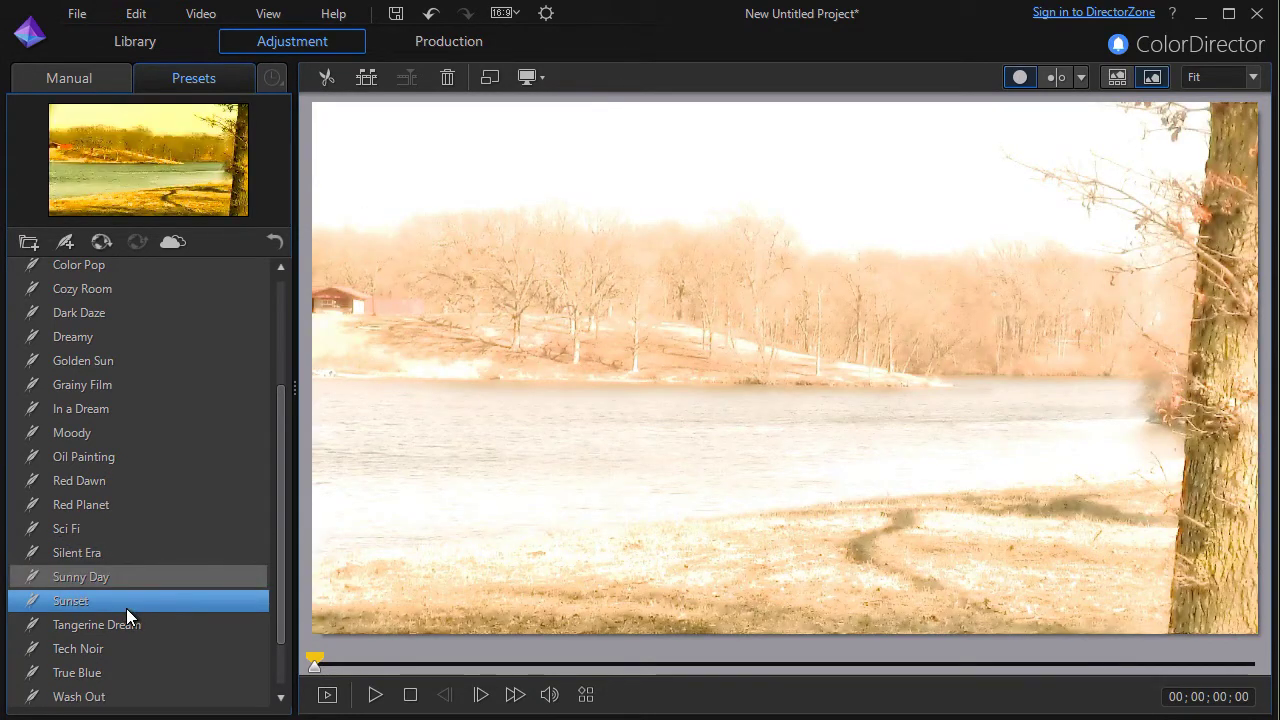
pyautogui.click(126, 609)
pyautogui.click(132, 629)
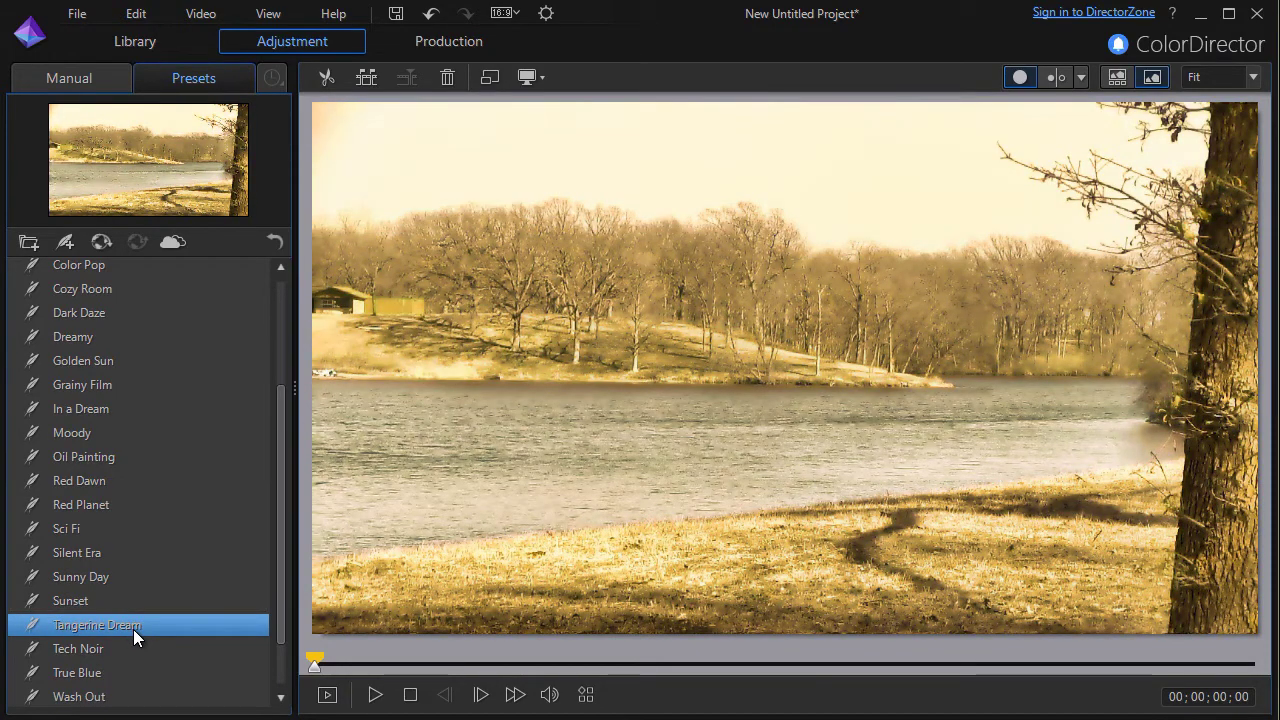
pyautogui.click(129, 649)
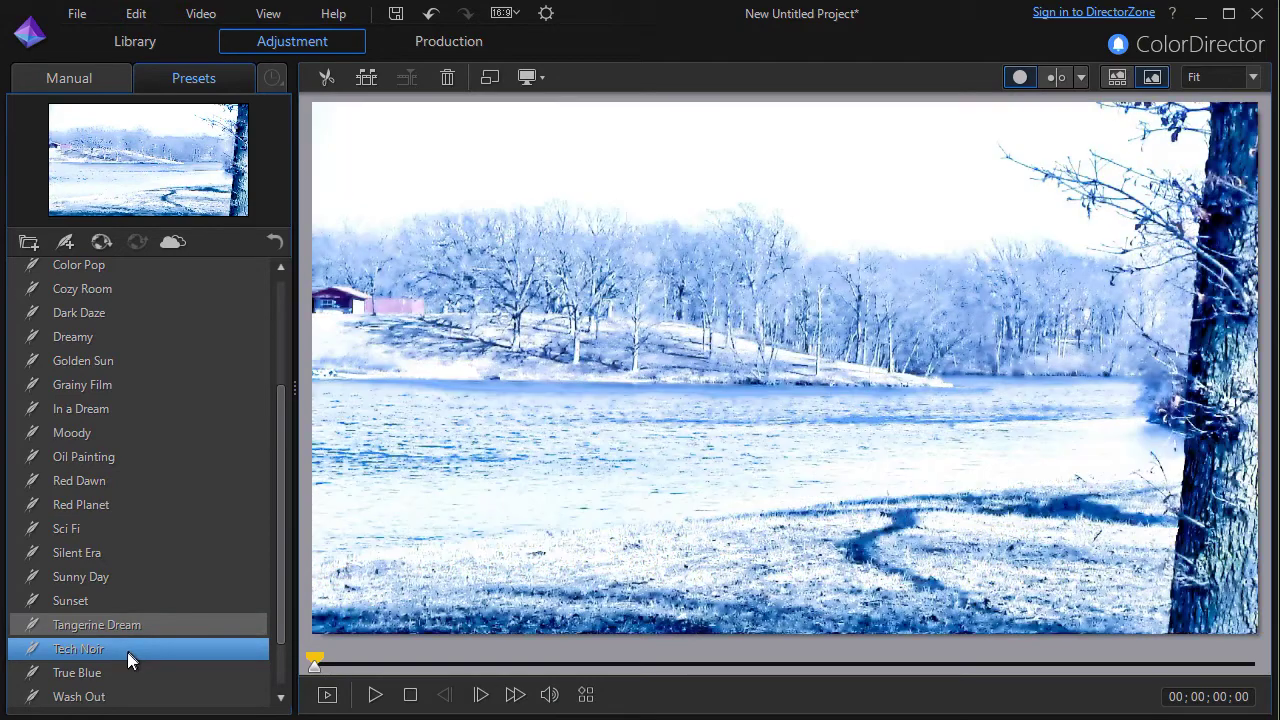
pyautogui.click(119, 671)
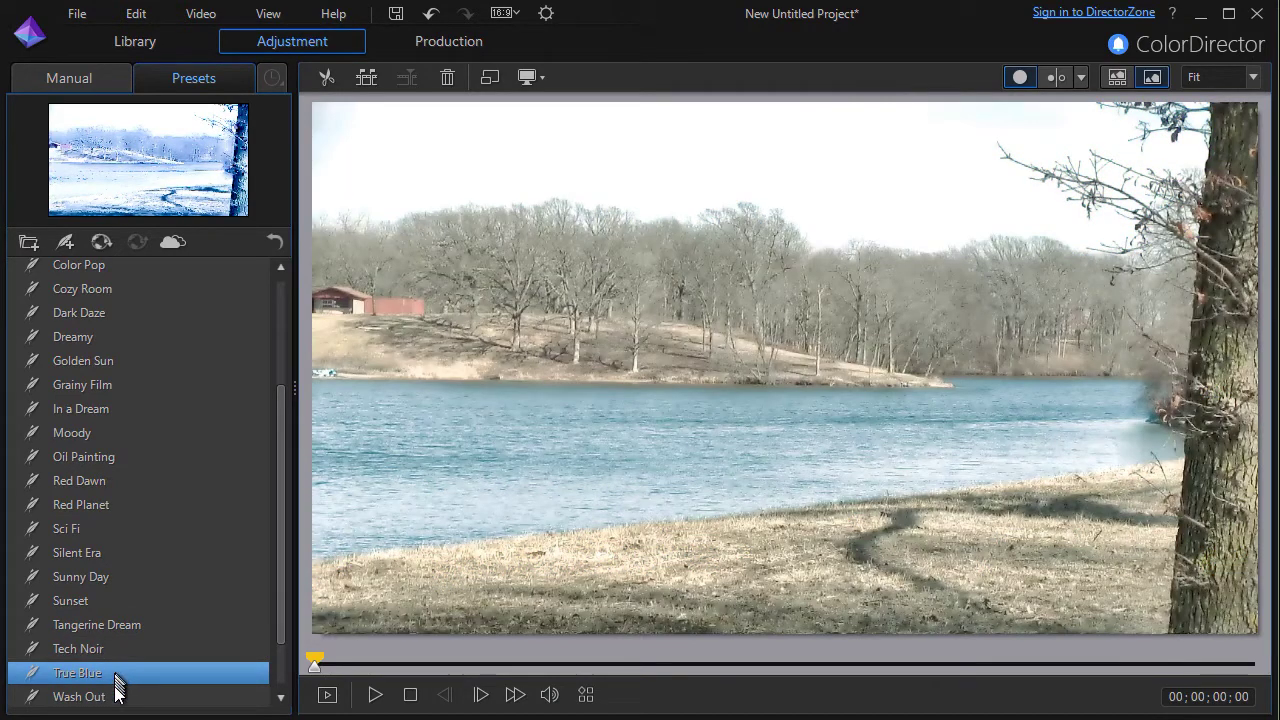
pyautogui.click(119, 695)
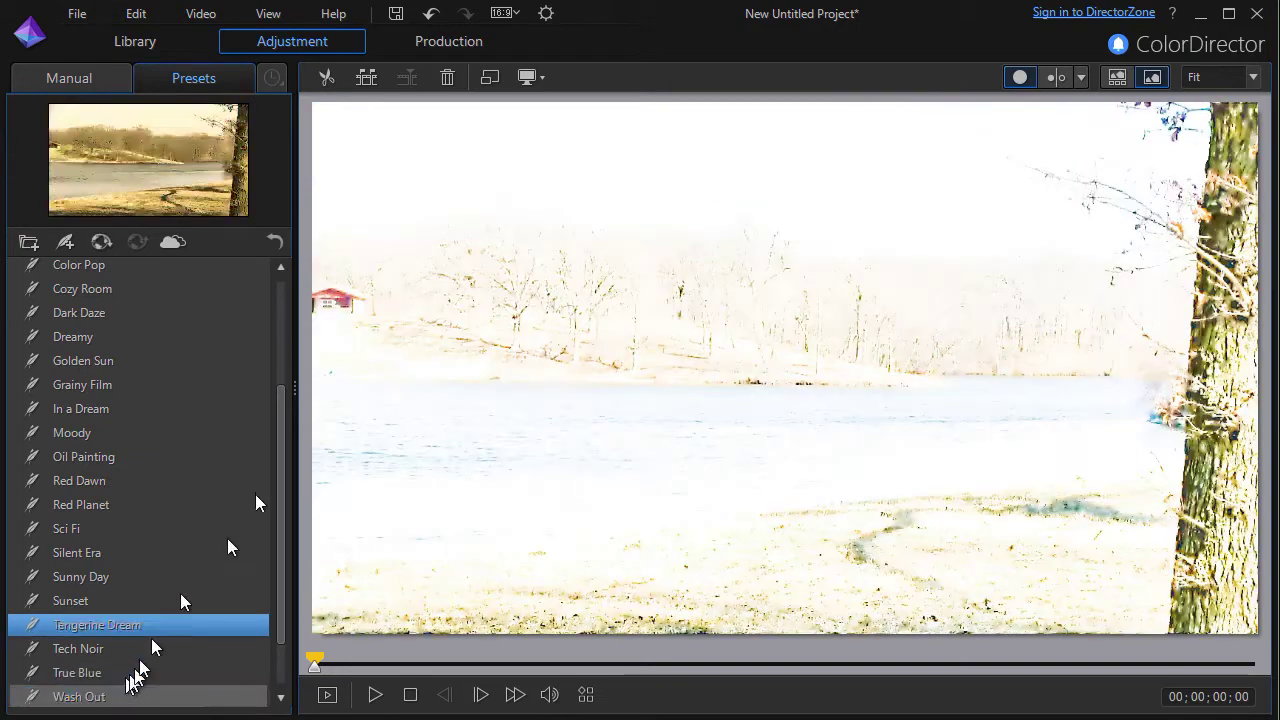
pyautogui.moveTo(284, 446); pyautogui.dragTo(283, 322)
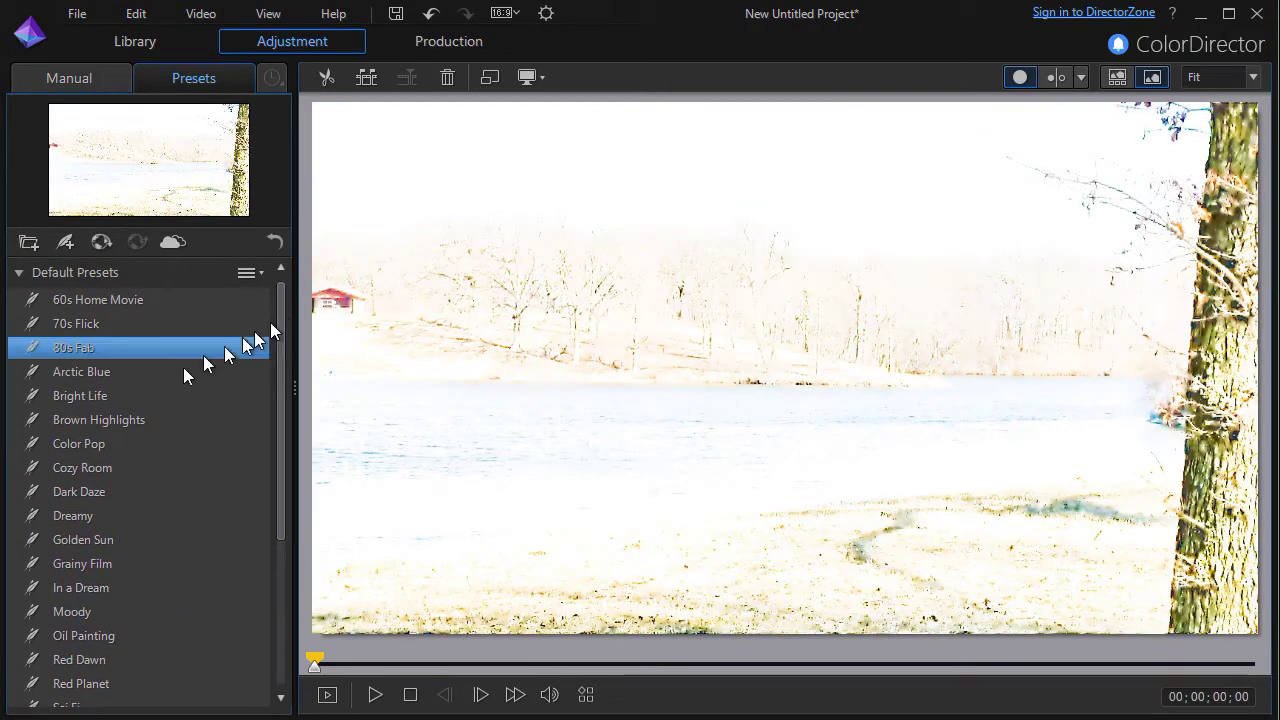
# Step: Preview Brown Highlights, Arctic Blue and 60s Home Movie, reset the presets, then apply Color Pop
pyautogui.click(135, 443)
pyautogui.click(131, 428)
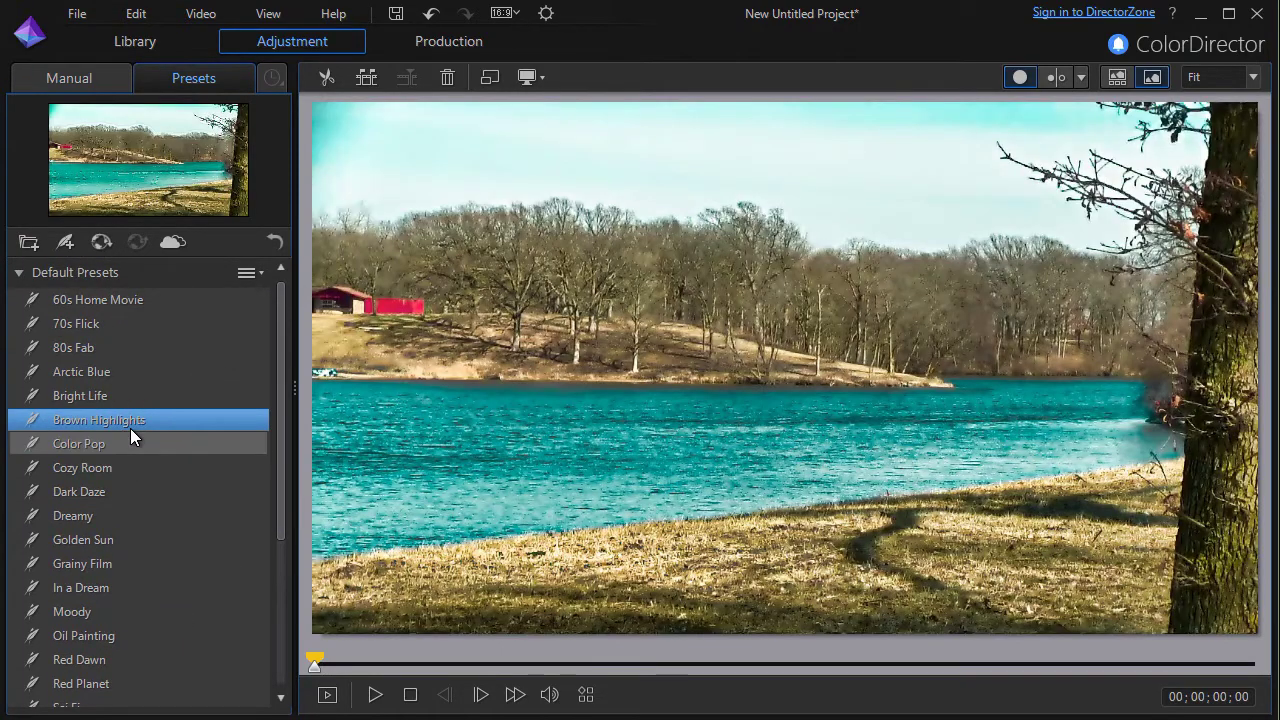
pyautogui.click(152, 378)
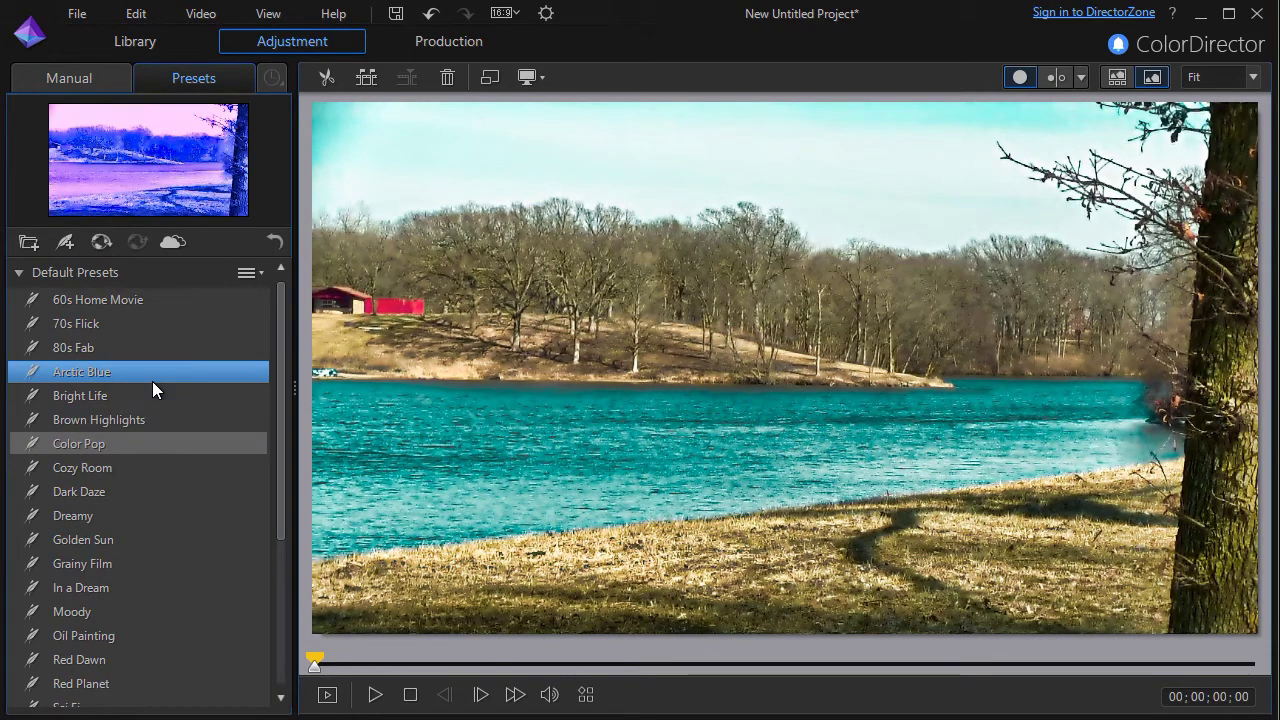
pyautogui.click(190, 304)
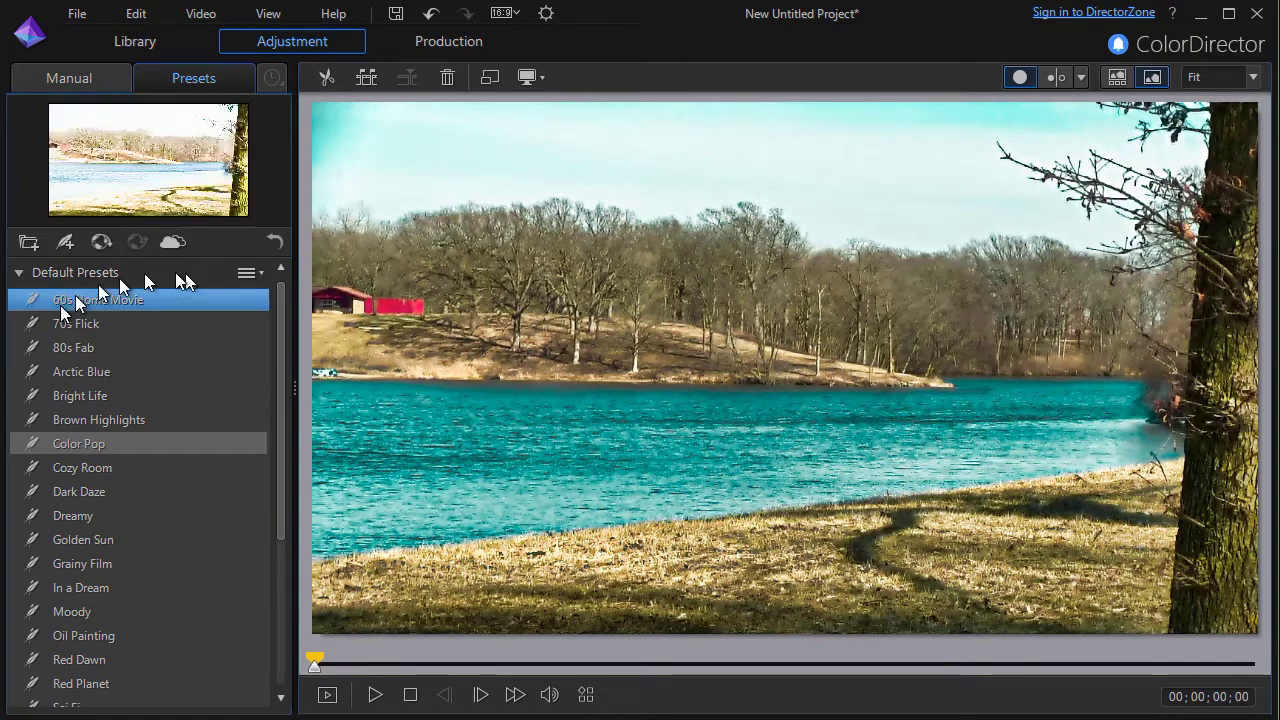
pyautogui.click(276, 242)
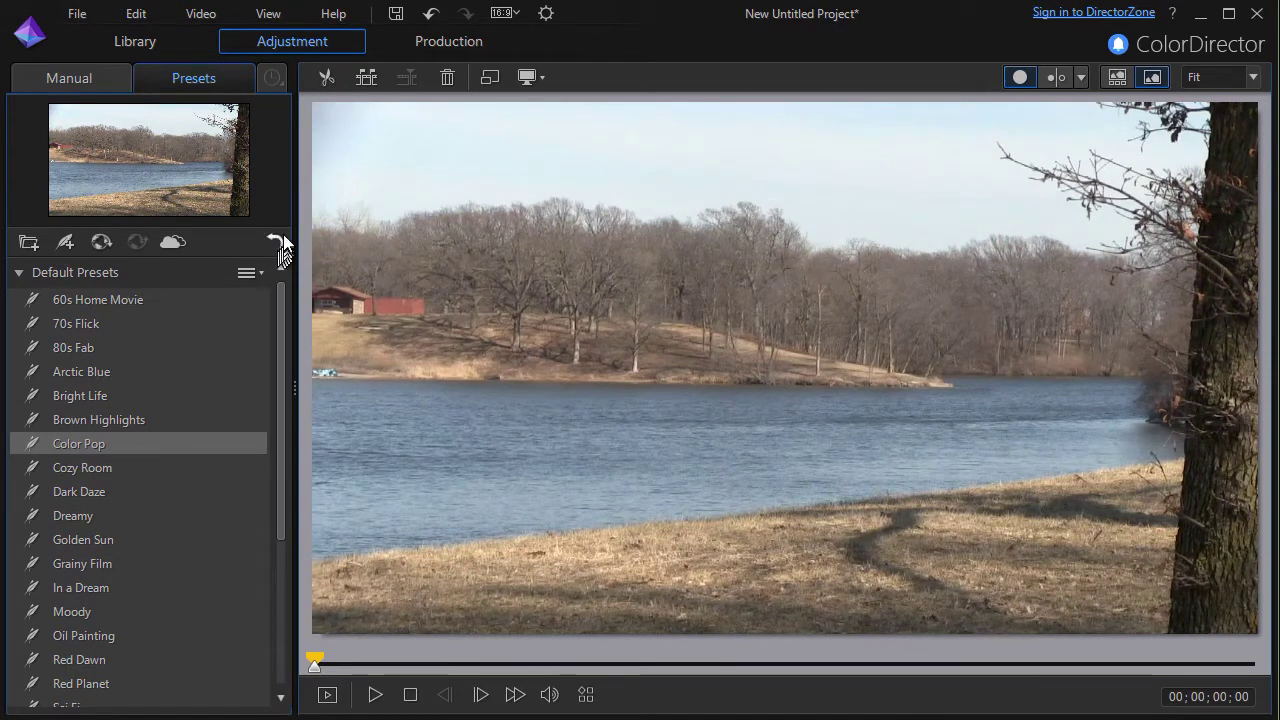
pyautogui.click(170, 445)
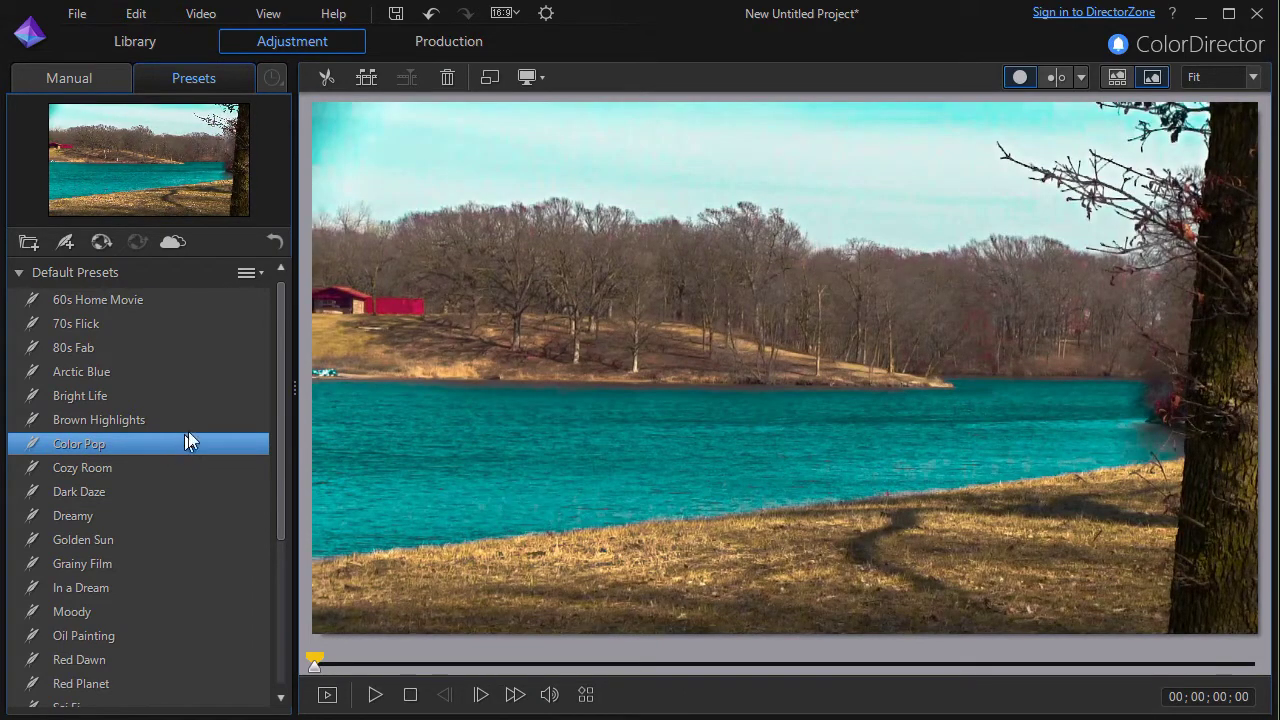
# Step: Open Color Pop's Manual settings and expand the Saturation sliders
pyautogui.click(70, 82)
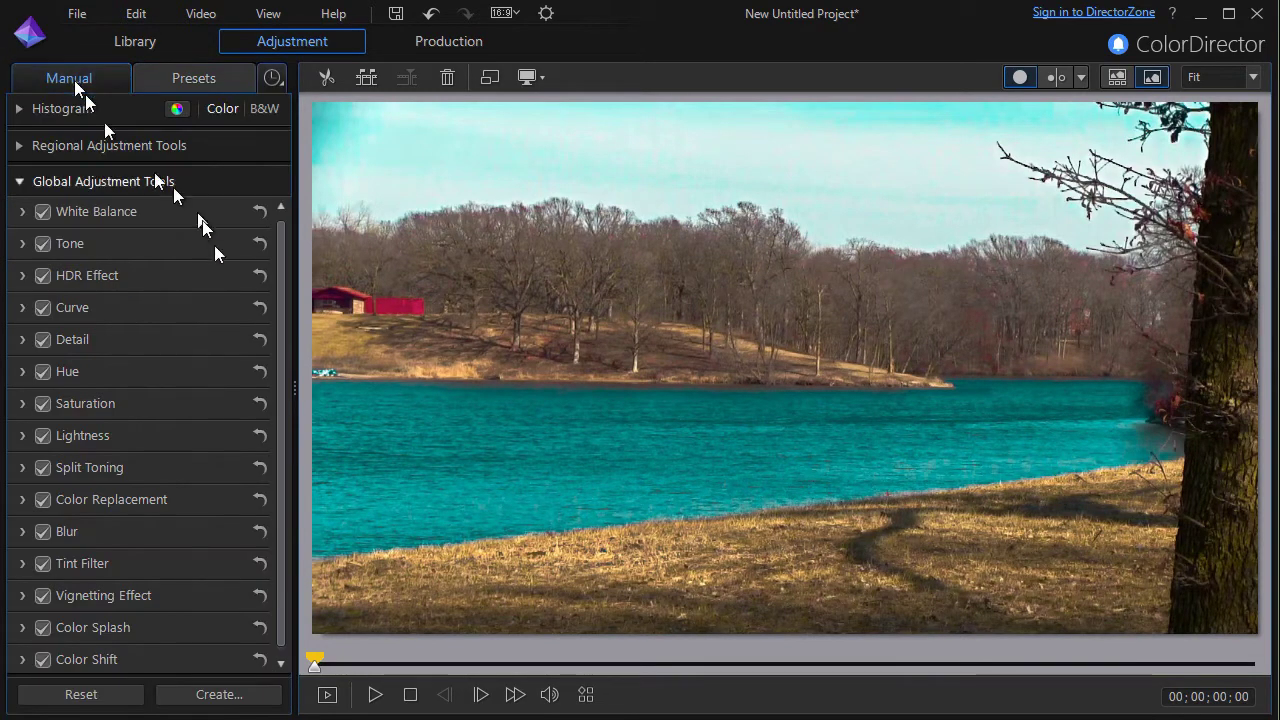
pyautogui.click(22, 405)
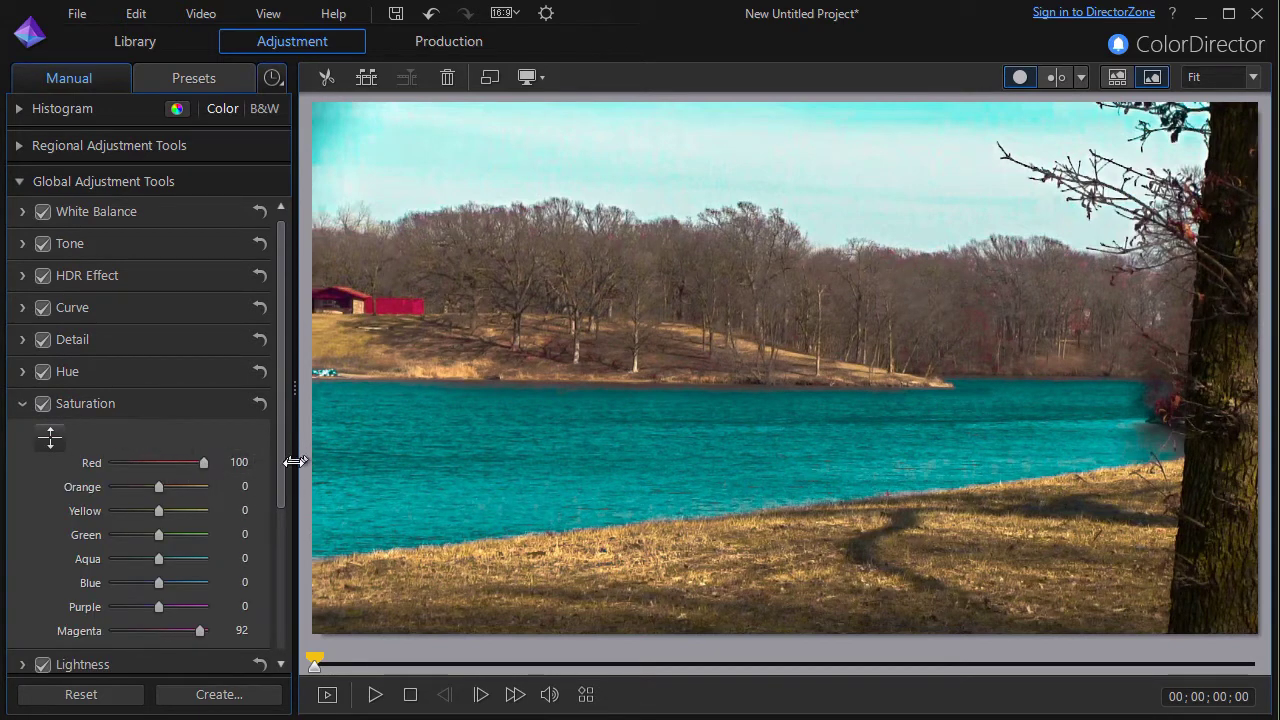
pyautogui.moveTo(280, 482); pyautogui.dragTo(278, 622)
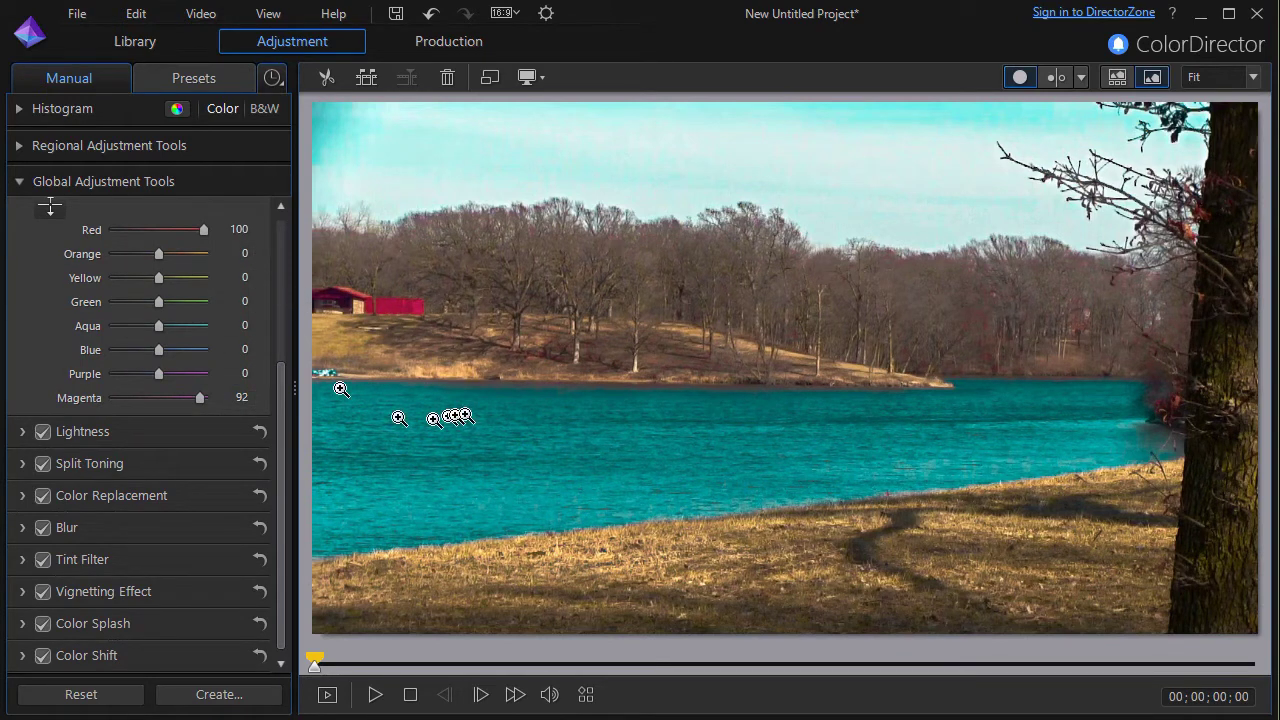
pyautogui.click(22, 432)
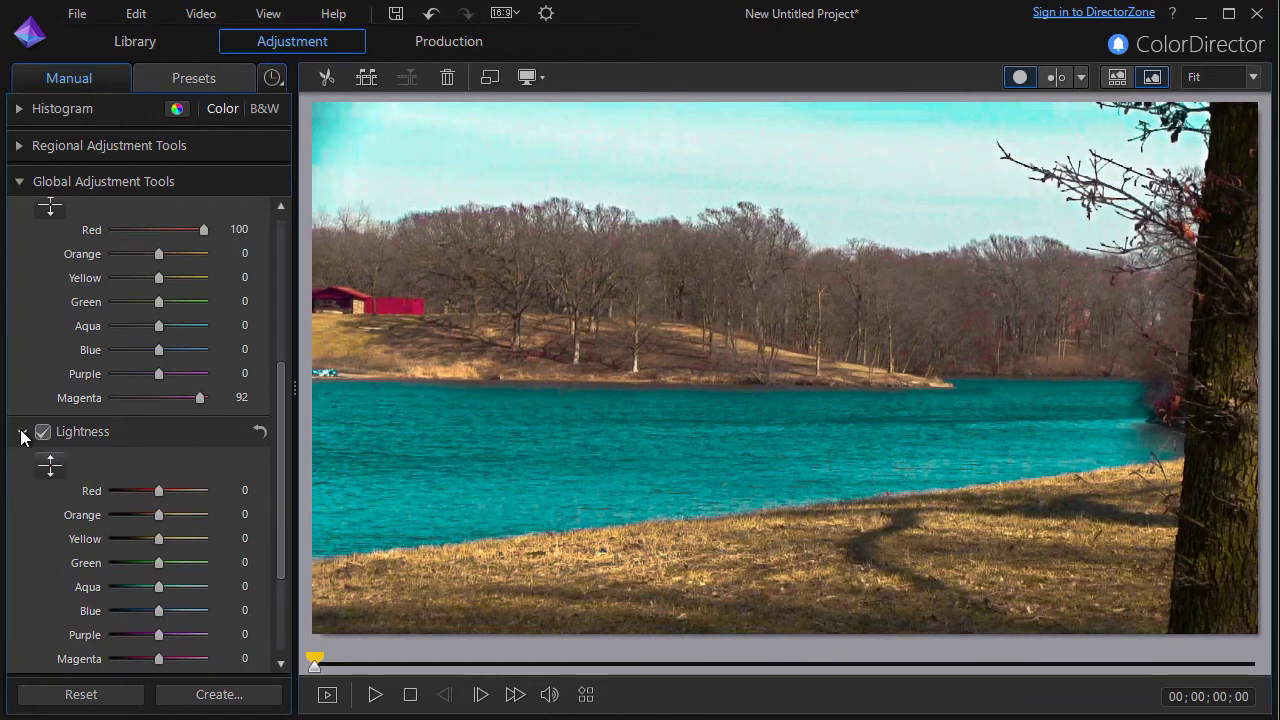
pyautogui.click(22, 432)
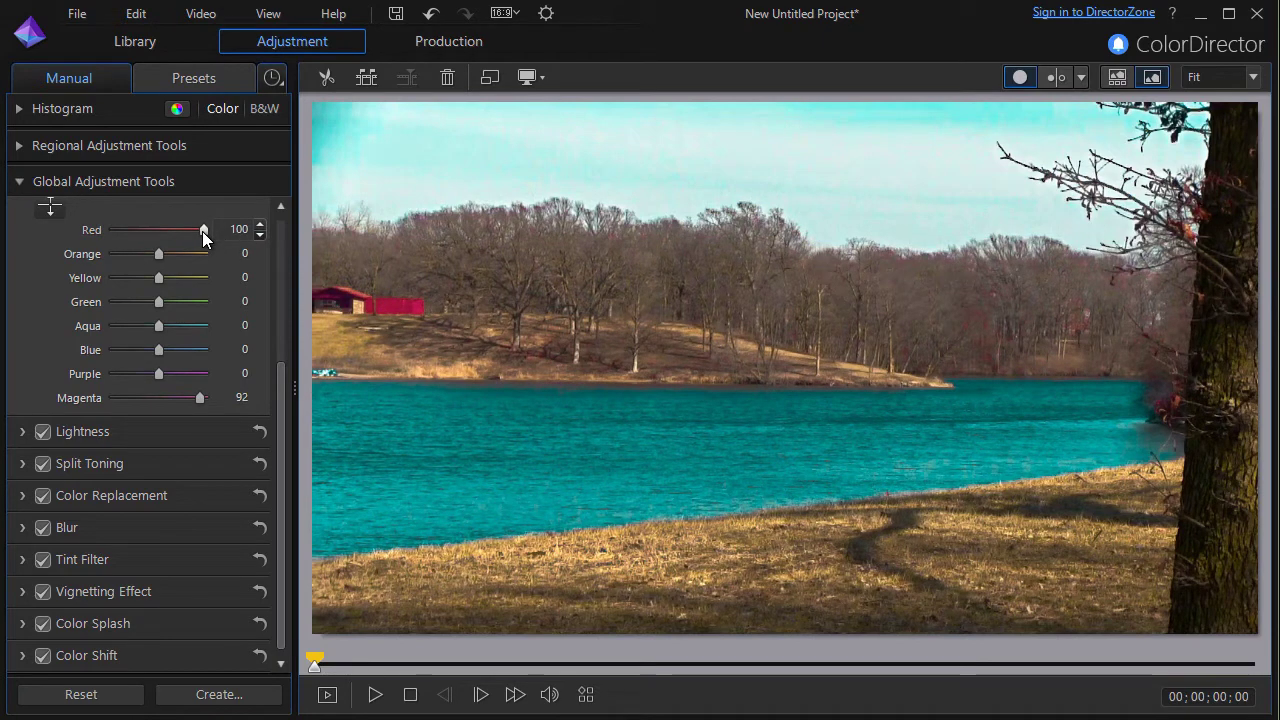
# Step: Lower Red saturation to -36, adjust Green, then return Red to 100
pyautogui.moveTo(201, 232); pyautogui.dragTo(156, 234)
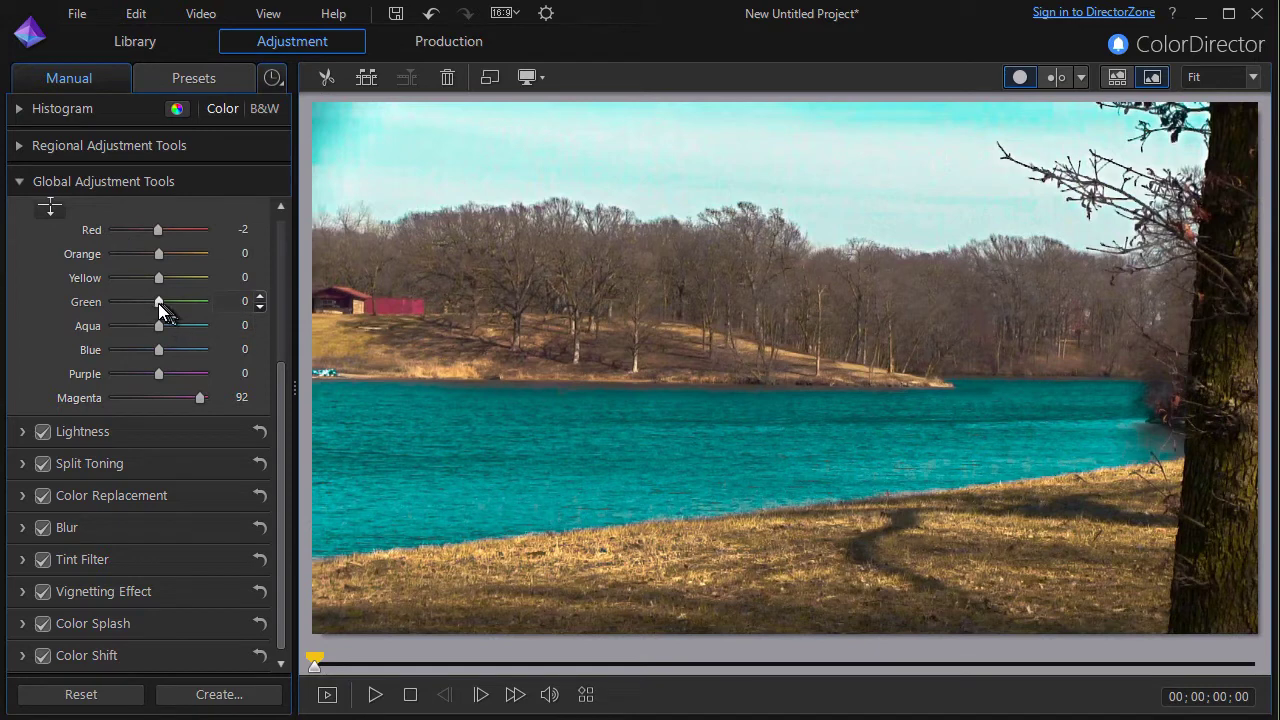
pyautogui.moveTo(158, 303)
pyautogui.mouseDown()
pyautogui.moveTo(213, 320)
pyautogui.moveTo(150, 330)
pyautogui.moveTo(158, 313)
pyautogui.mouseUp()
pyautogui.moveTo(156, 229); pyautogui.dragTo(218, 230)
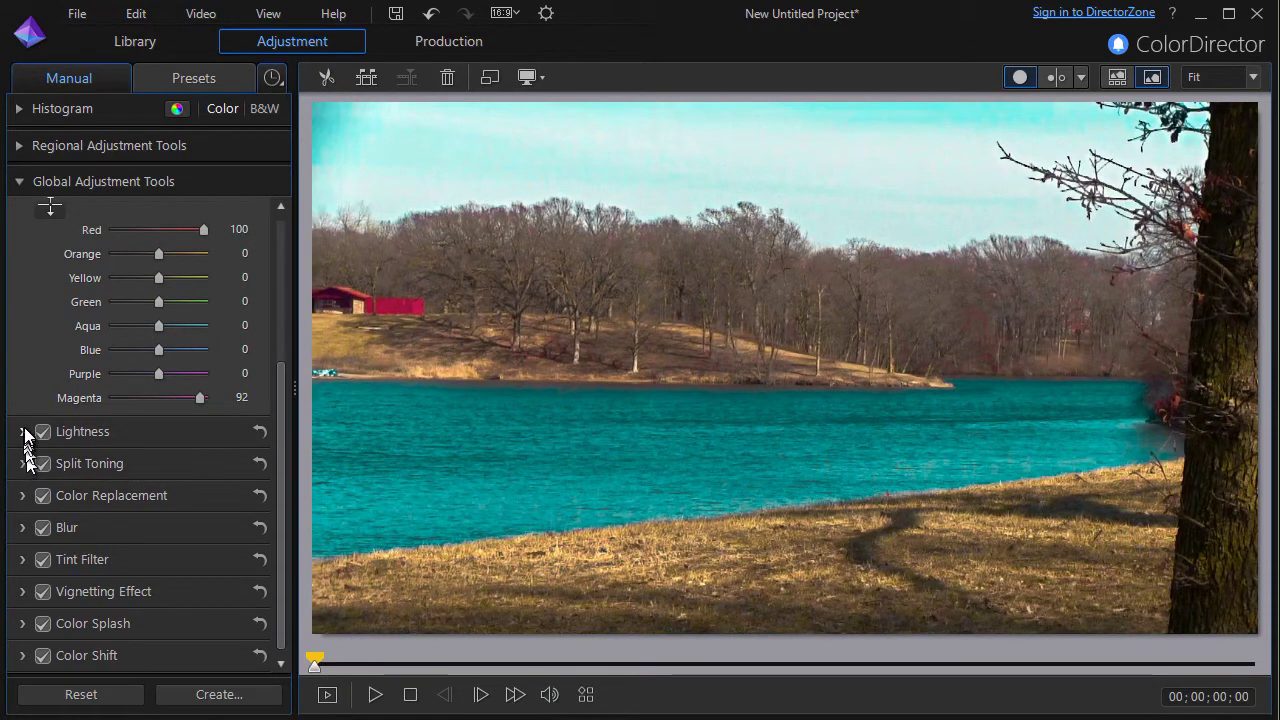
# Step: Collapse Tint Filter and Saturation, expand Tone, and raise Tinge Saturation to 80
pyautogui.click(22, 560)
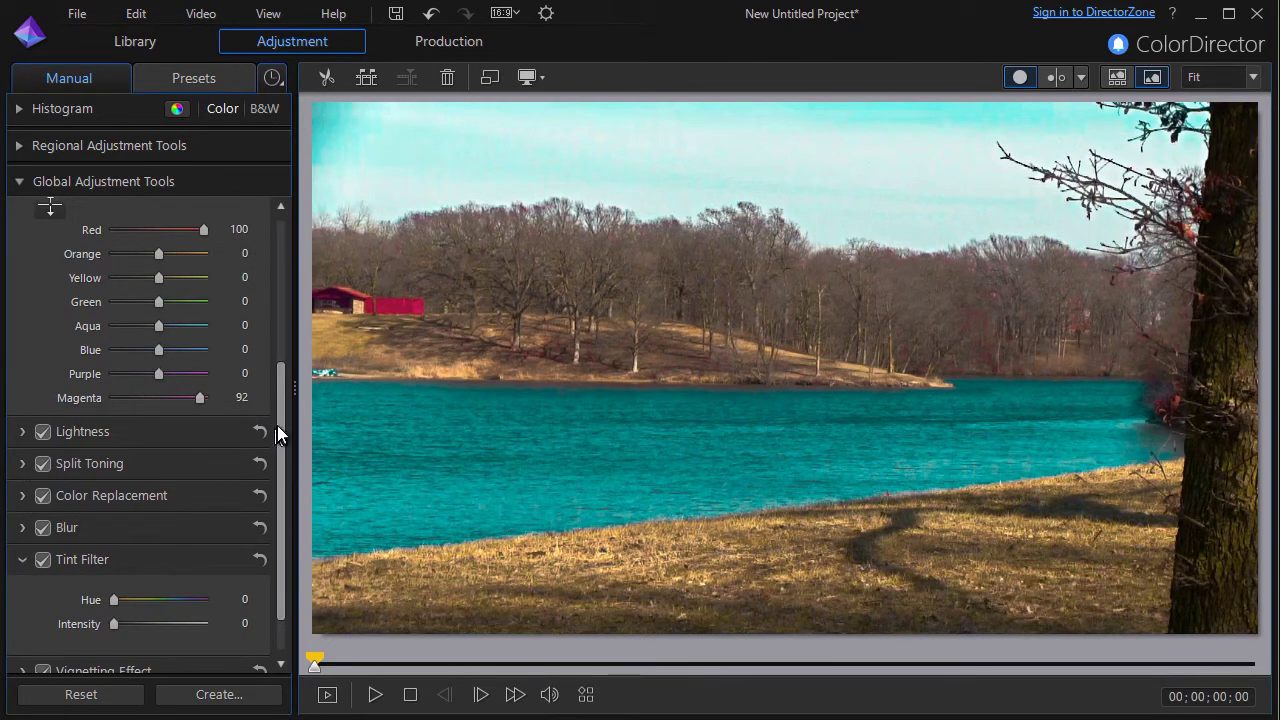
pyautogui.scroll(1, 277, 425)
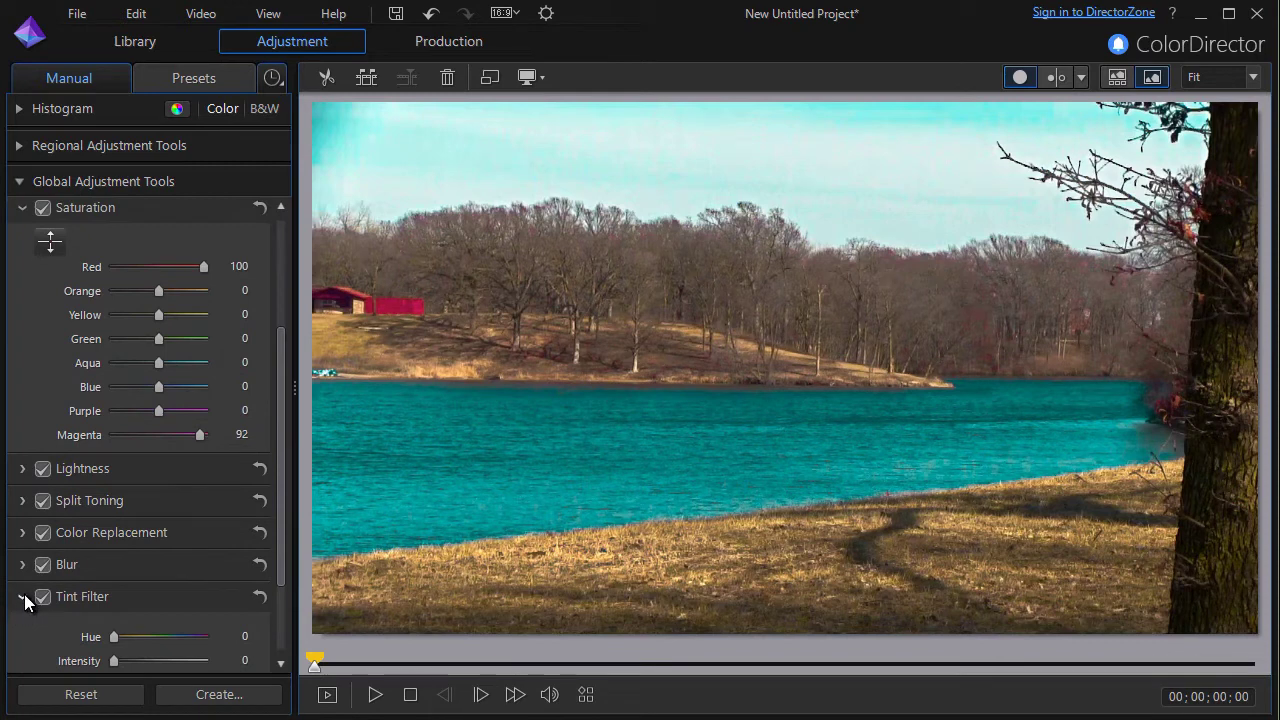
pyautogui.click(23, 598)
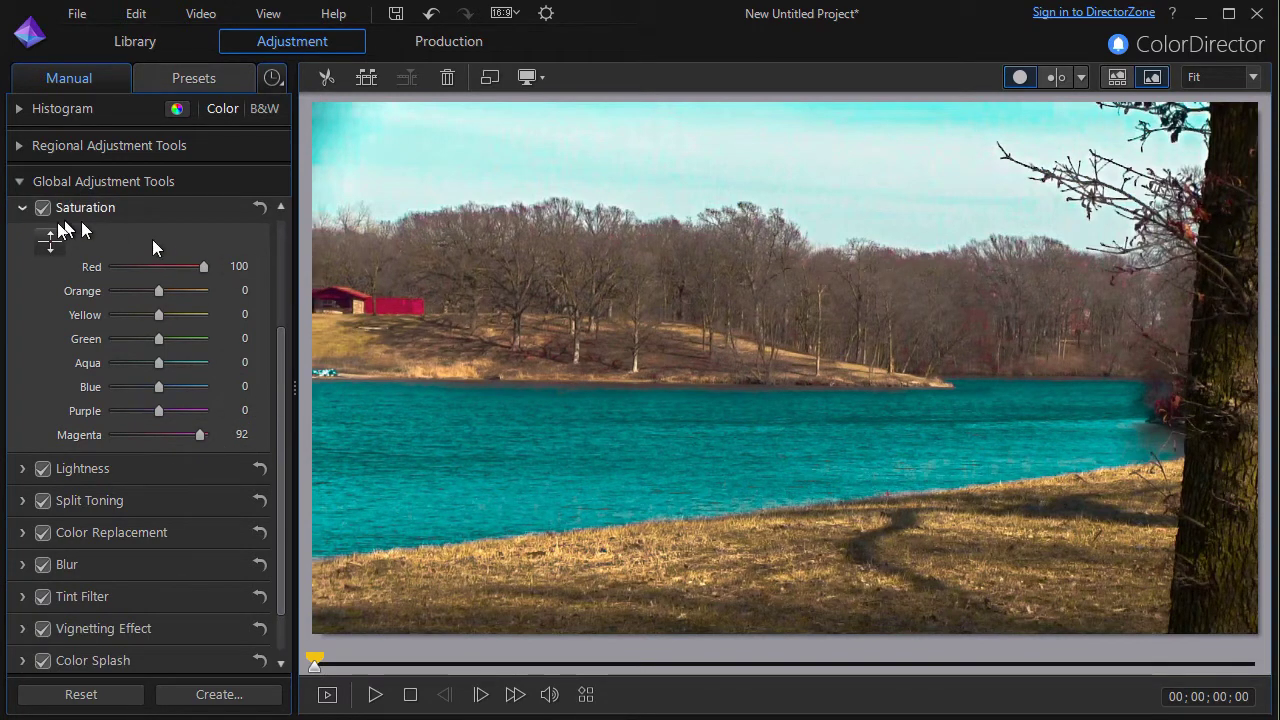
pyautogui.click(22, 207)
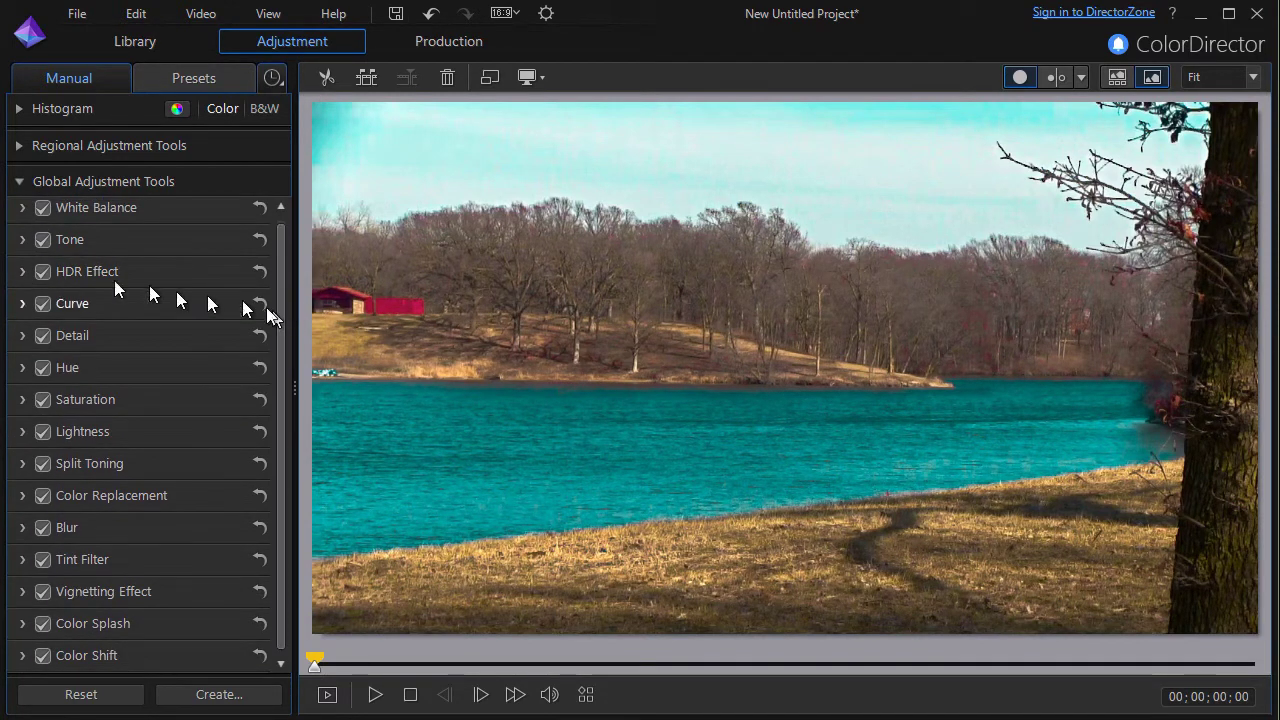
pyautogui.click(22, 241)
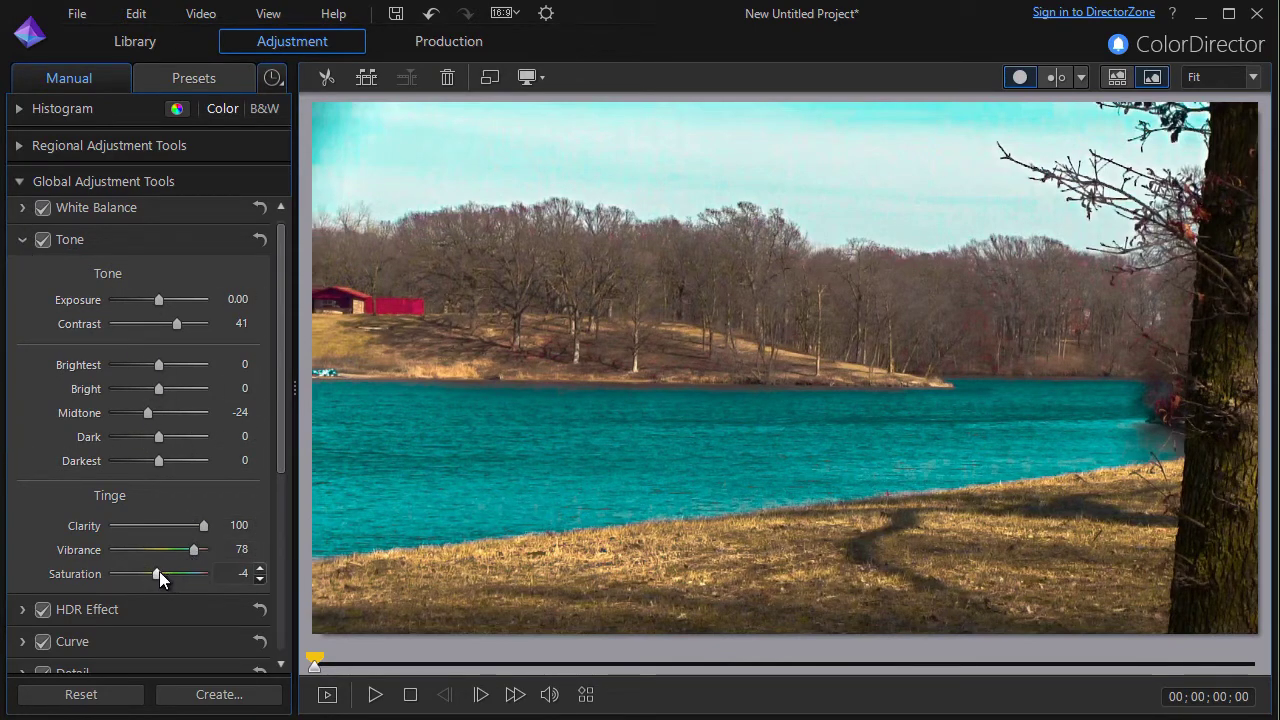
pyautogui.moveTo(159, 573); pyautogui.dragTo(198, 573)
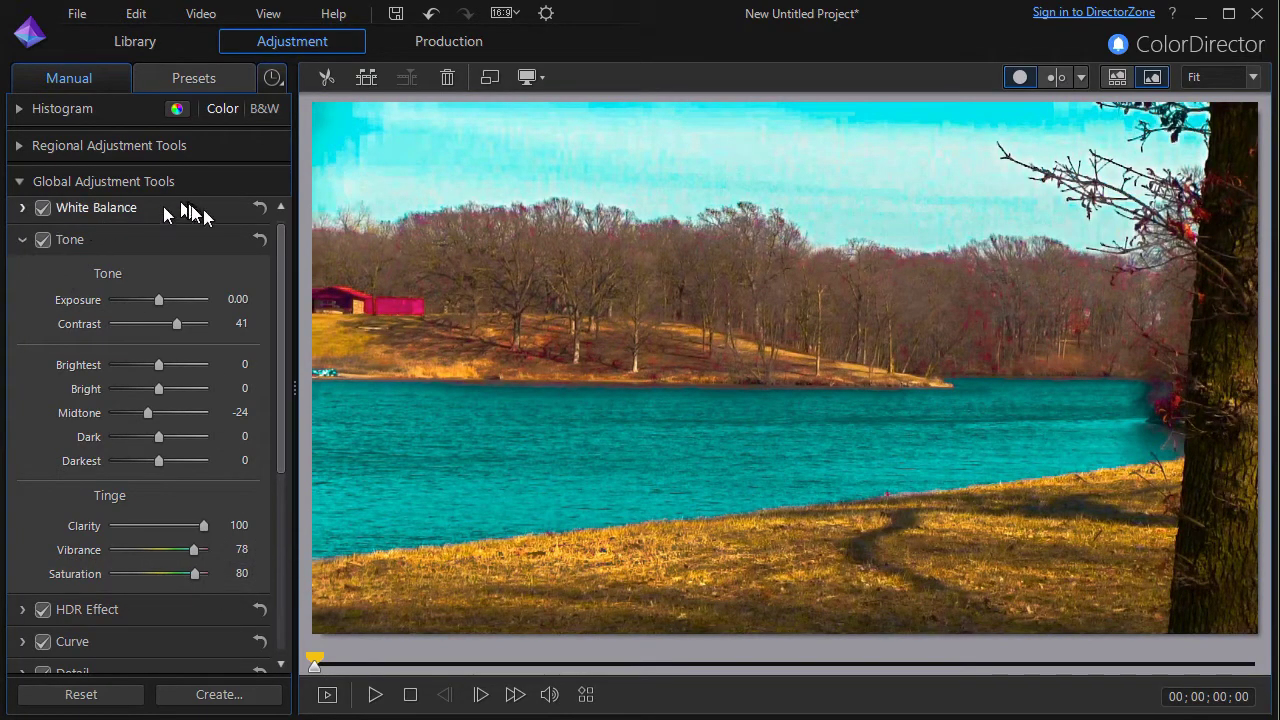
# Step: Reset the Tone adjustments to original values and return to the Presets list
pyautogui.click(259, 237)
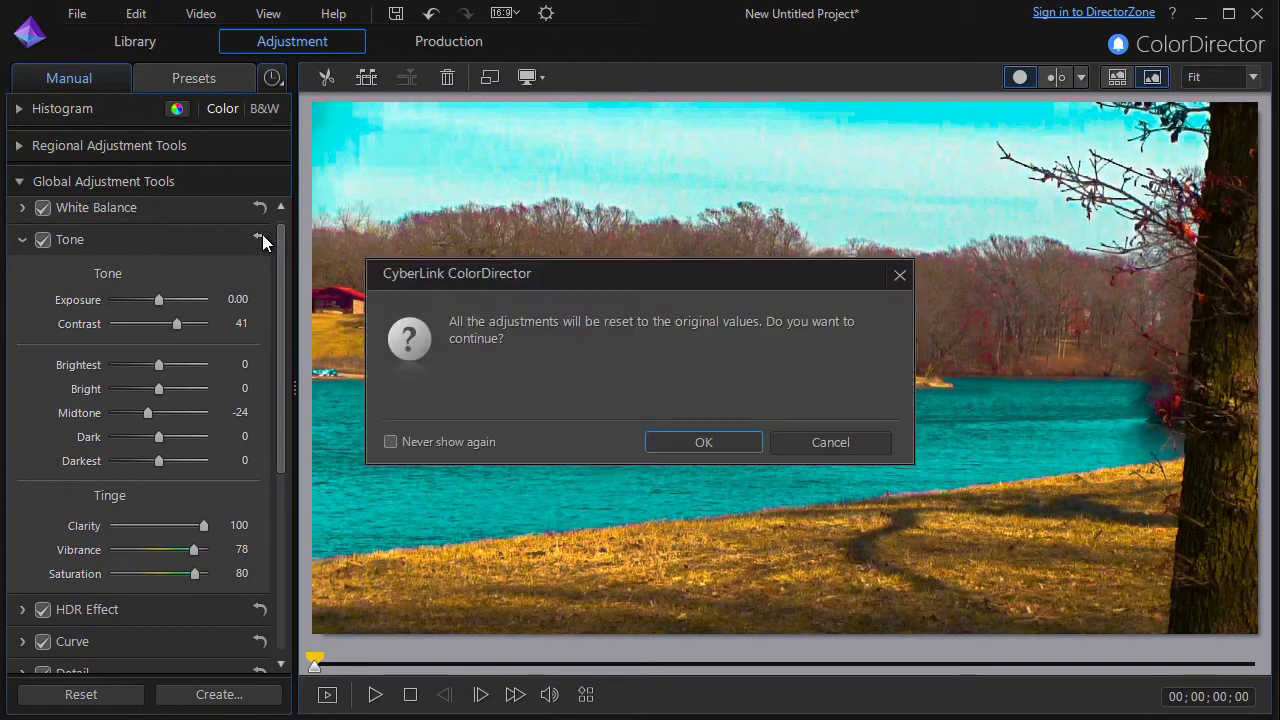
pyautogui.click(703, 444)
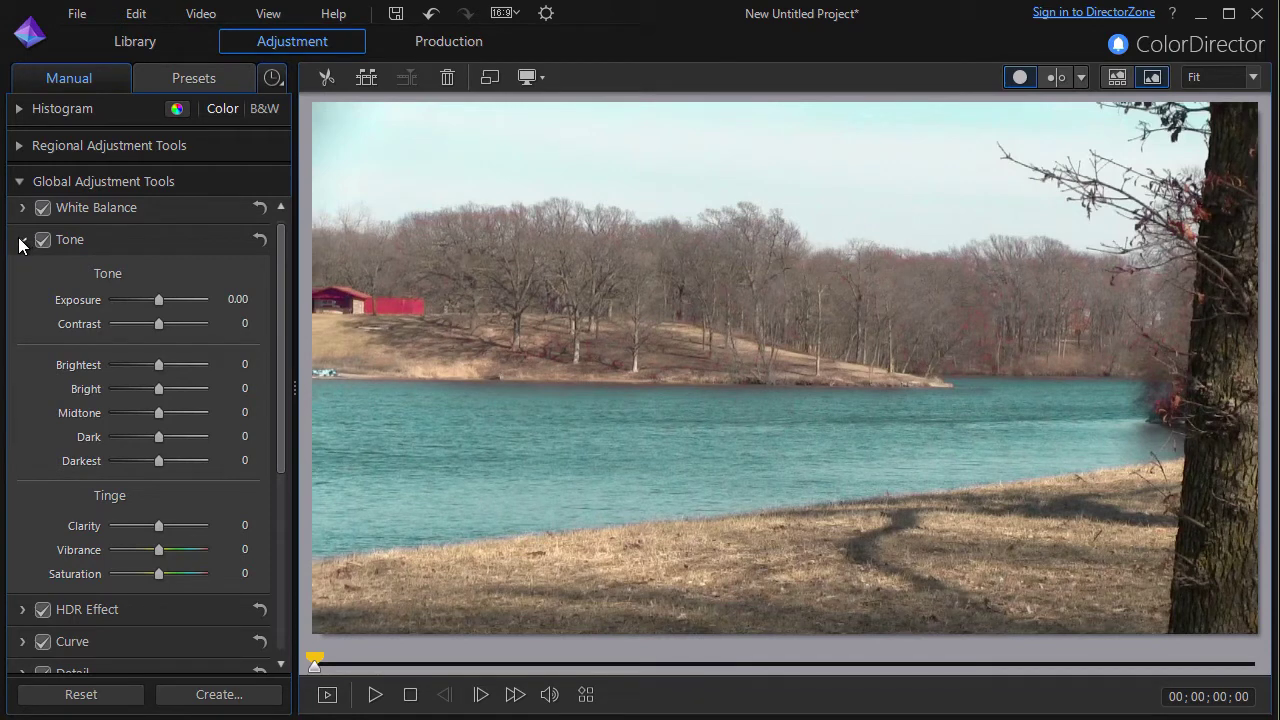
pyautogui.click(209, 80)
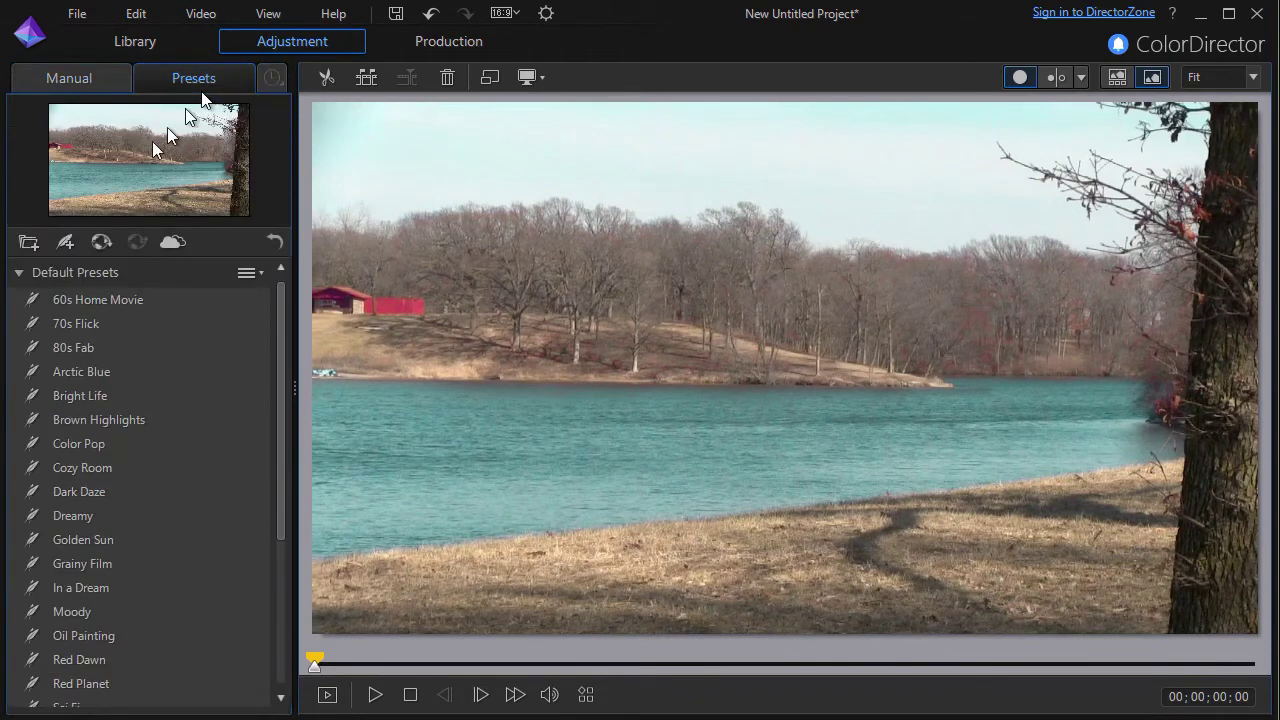
# Step: Reapply the Color Pop default preset to the lake clip, restoring vivid teal water and cyan sky
pyautogui.click(127, 443)
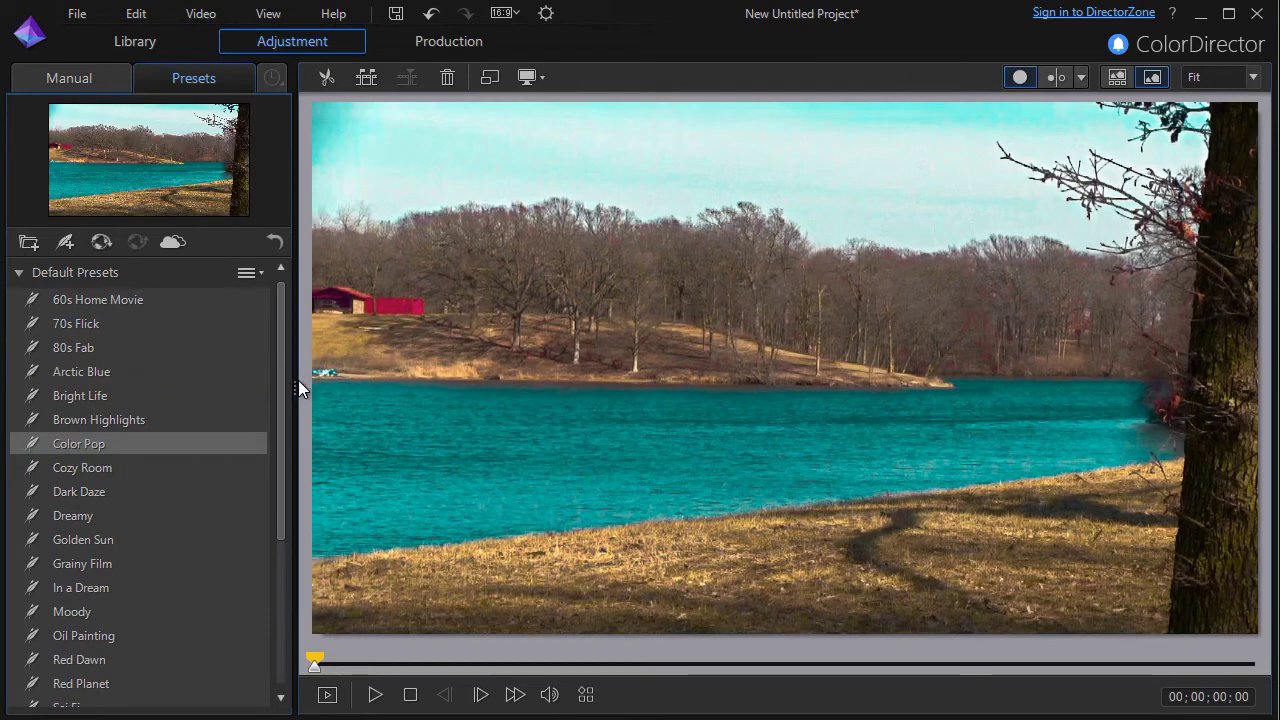
pyautogui.scroll(-2, 277, 414)
pyautogui.scroll(2, 269, 443)
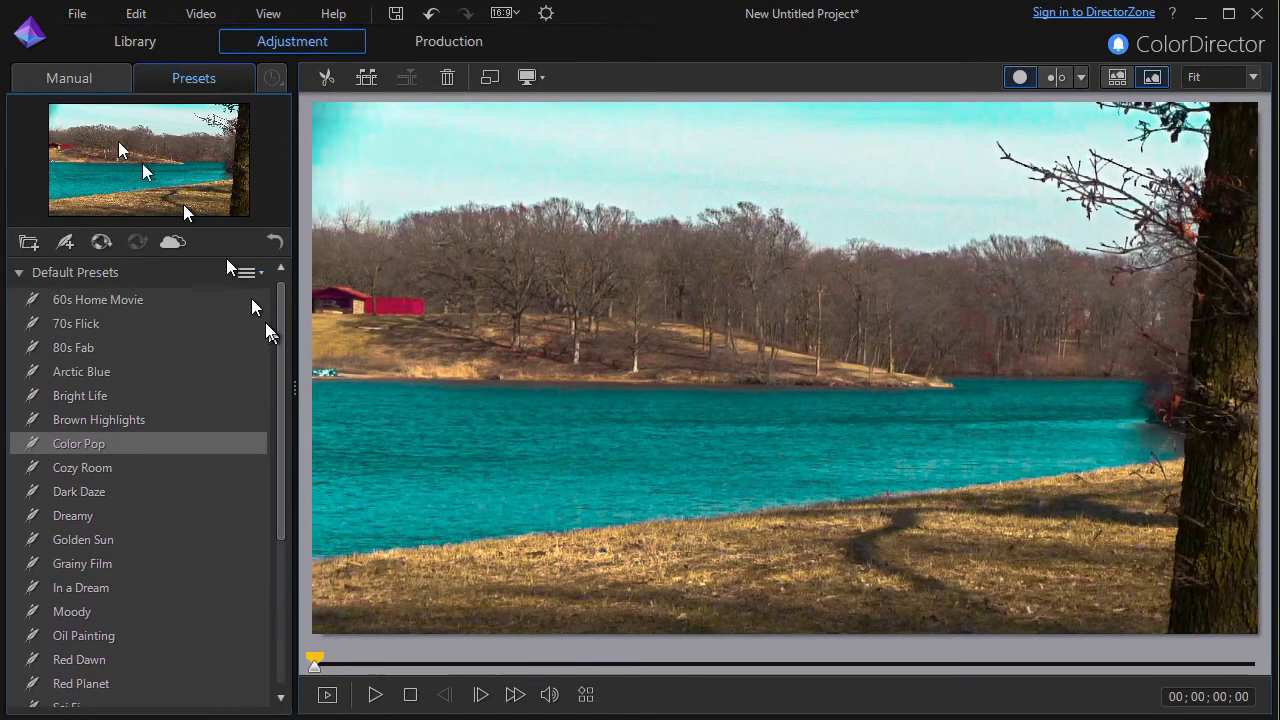